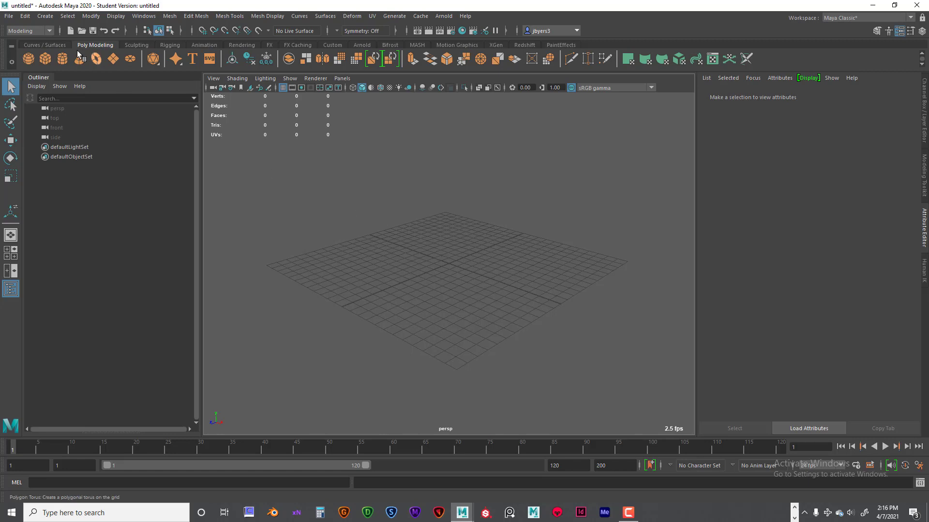
Browse the ANI_255_Module_12_Hair scenes folder, comparing Ball_UV_Mapped_Start_01.mb and Head_Start_nHair_01_Hair_Cap.mb as starting scenes.
{"action": "left_click", "coordinate": [9, 17]}
{"action": "left_click", "coordinate": [29, 43]}
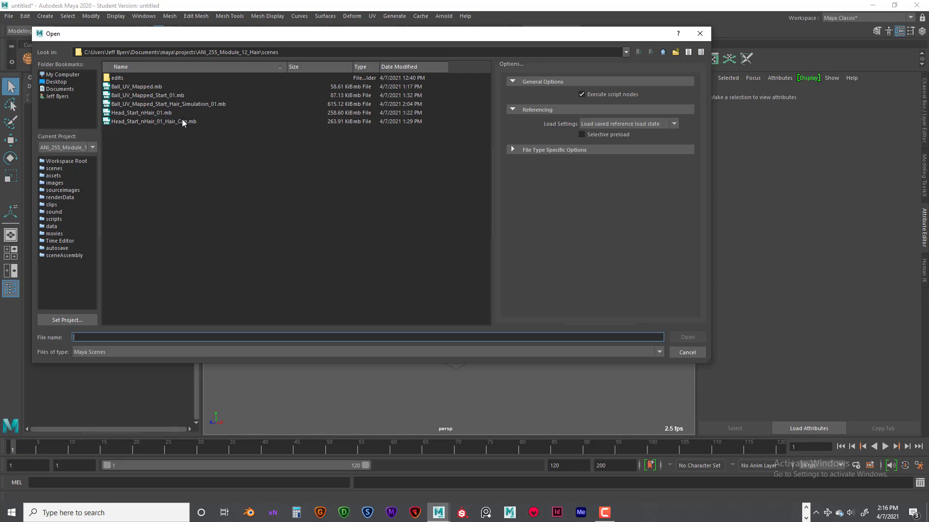
{"action": "left_click", "coordinate": [150, 94]}
{"action": "left_click", "coordinate": [156, 122]}
{"action": "left_click", "coordinate": [148, 95]}
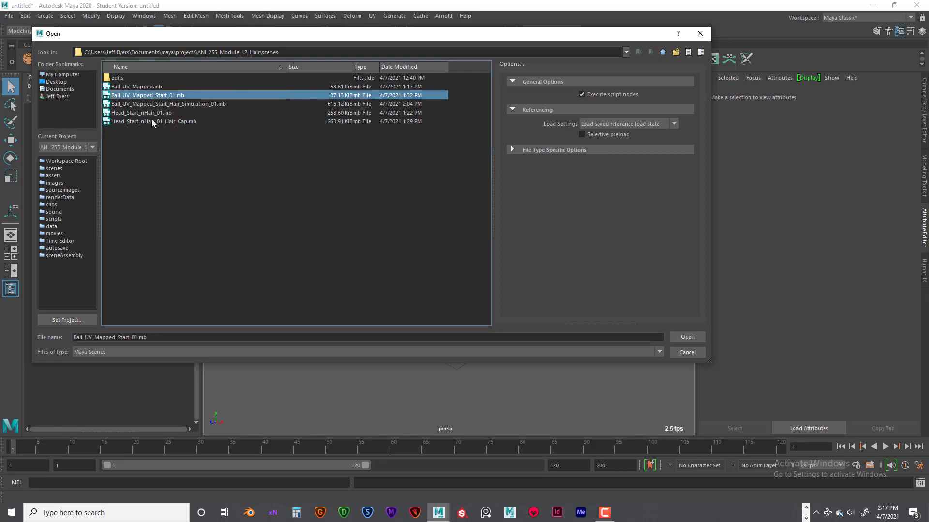
{"action": "left_click", "coordinate": [152, 121]}
{"action": "left_click", "coordinate": [147, 94]}
{"action": "left_click", "coordinate": [148, 120]}
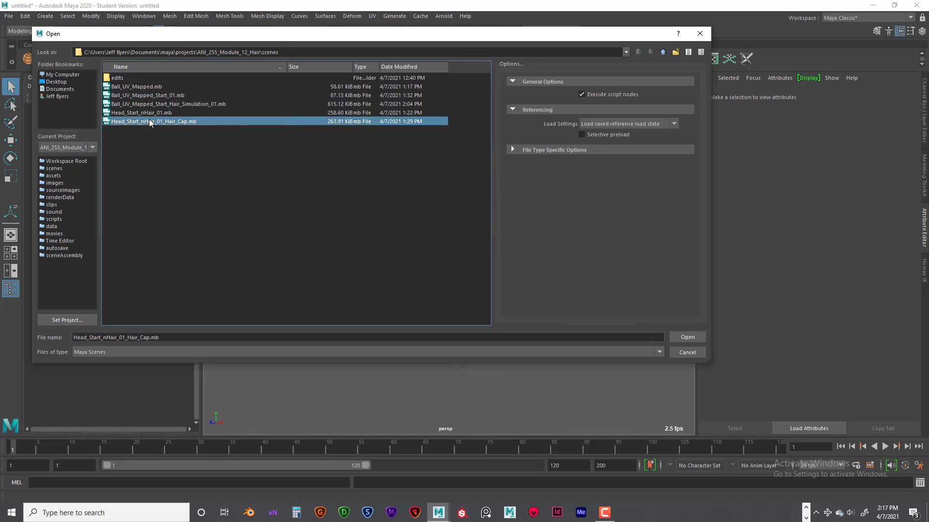
{"action": "left_click", "coordinate": [149, 94]}
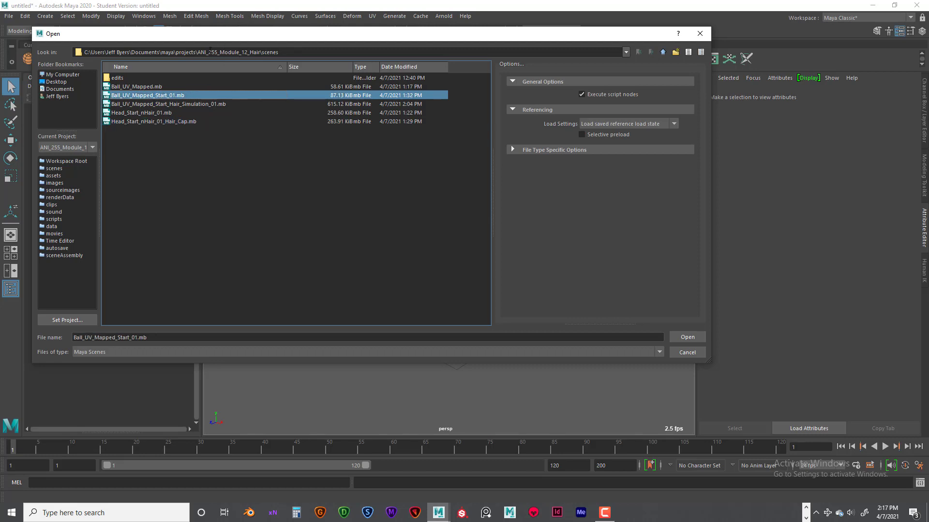
{"action": "left_click_drag", "start_coordinate": [200, 51], "coordinate": [294, 51]}
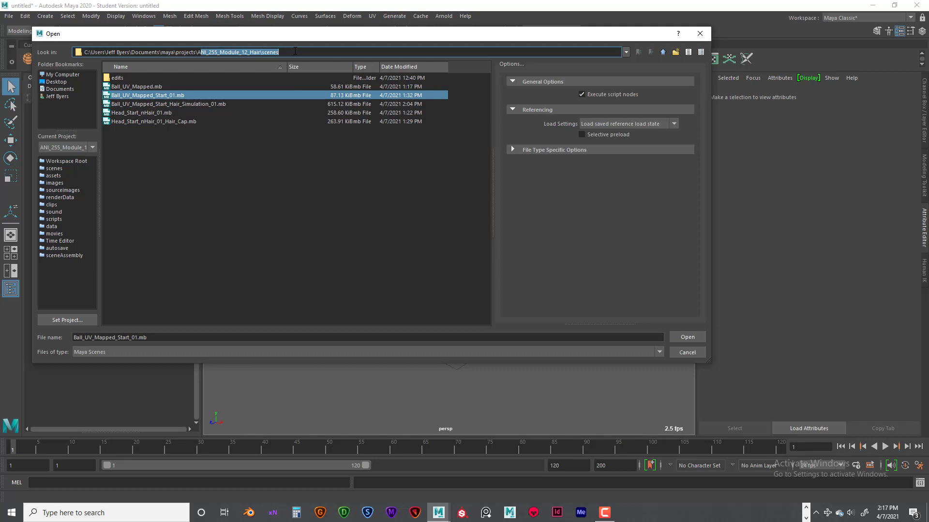
{"action": "left_click", "coordinate": [154, 96]}
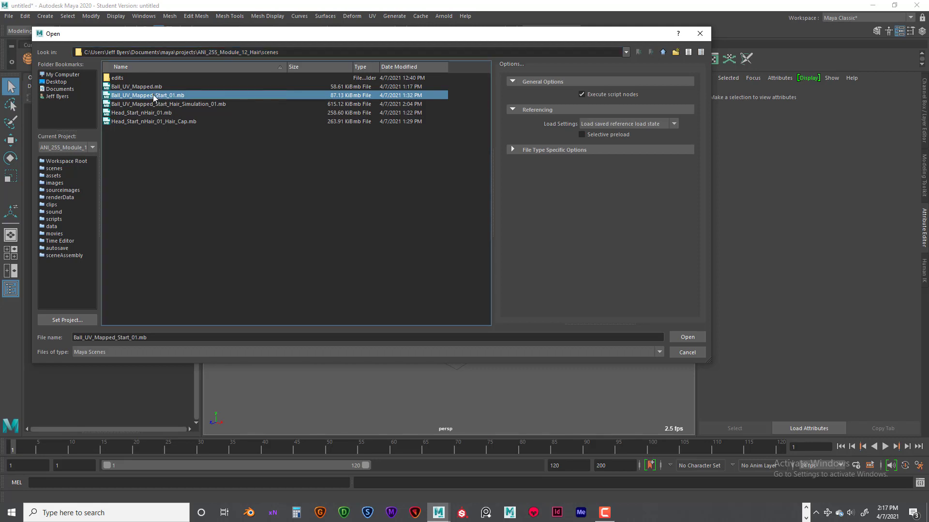
{"action": "left_click", "coordinate": [173, 120]}
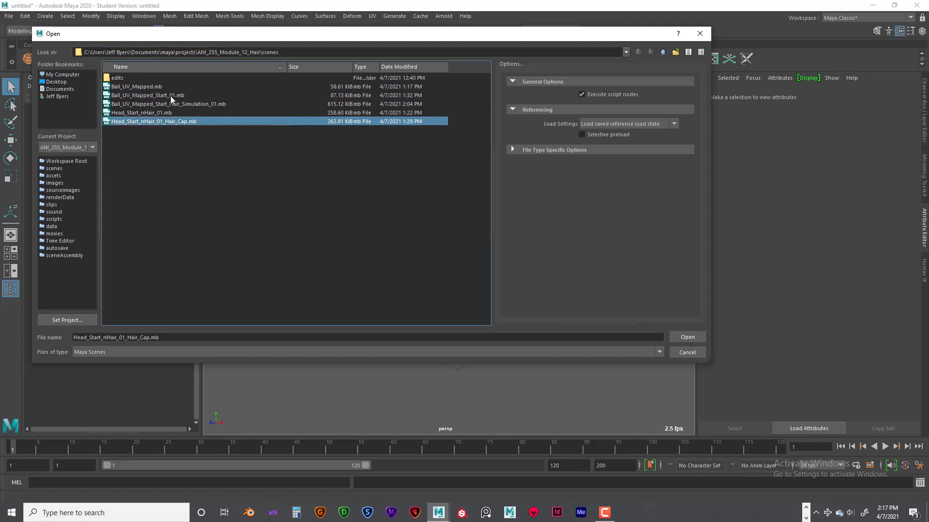
{"action": "left_click", "coordinate": [171, 96]}
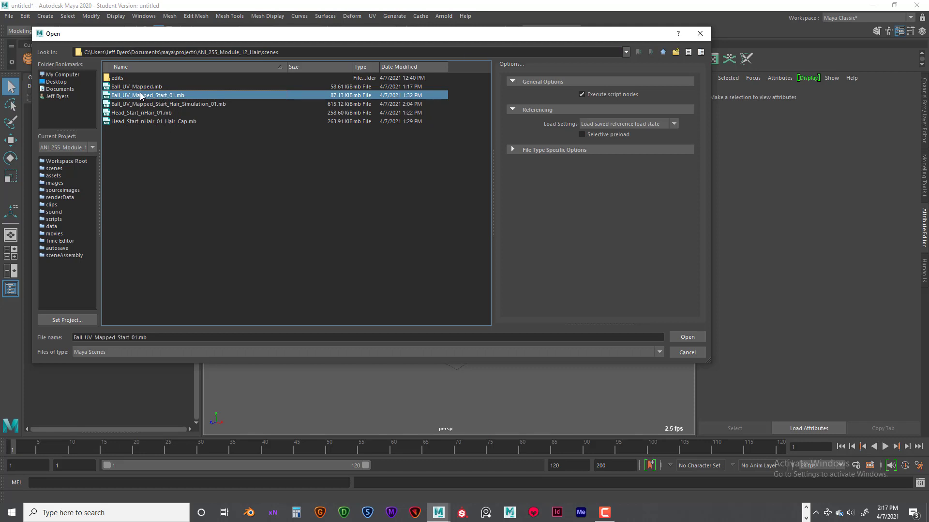
{"action": "left_click", "coordinate": [173, 121]}
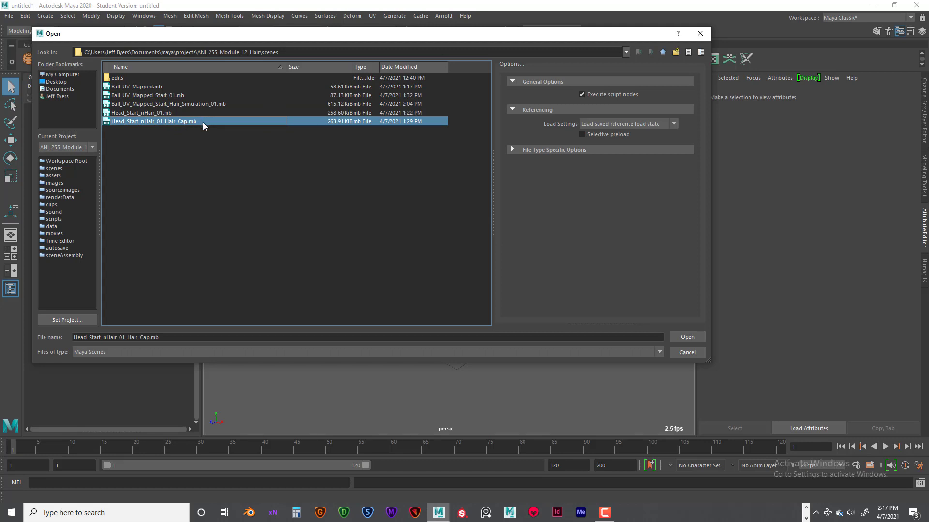
Open Ball_UV_Mapped_Start_01.mb without saving the untitled scene.
{"action": "left_click", "coordinate": [175, 95]}
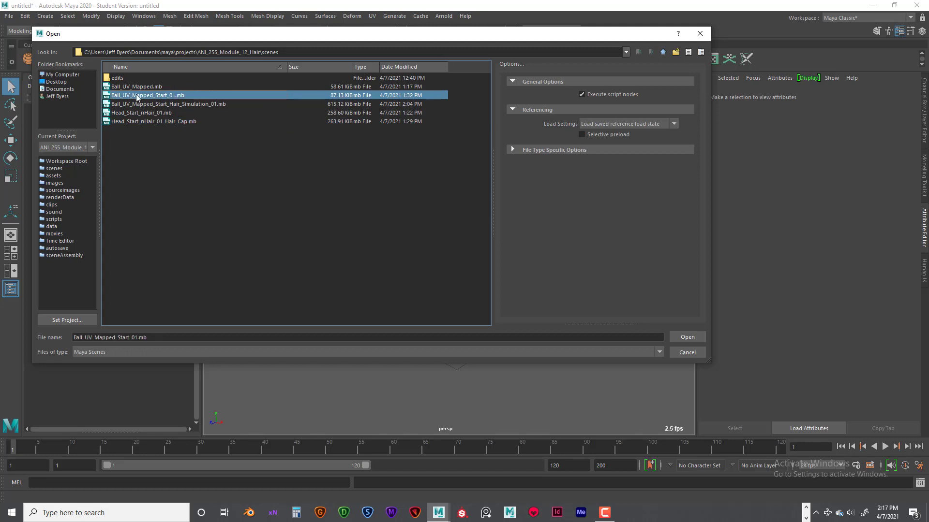
{"action": "left_click", "coordinate": [686, 337]}
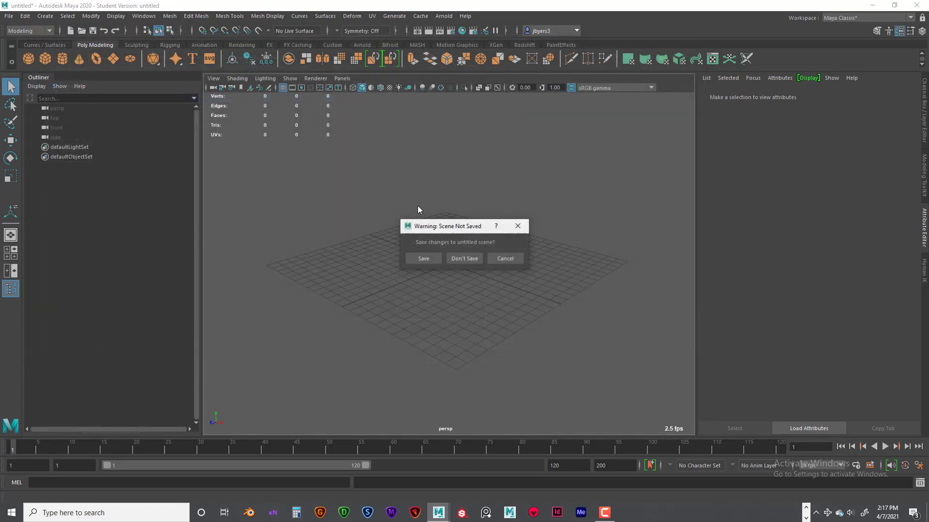
{"action": "left_click", "coordinate": [466, 259]}
{"action": "left_click", "coordinate": [452, 263]}
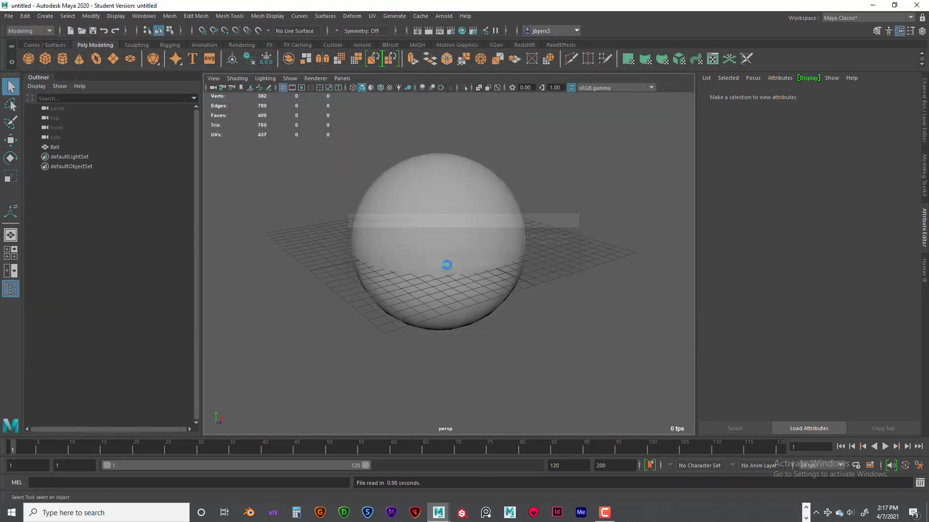
Select the ball and view its UV shells in the UV Editor with the checker map turned off.
{"action": "mouse_move", "coordinate": [467, 259]}
{"action": "left_mouse_down", "text": "alt"}
{"action": "mouse_move", "coordinate": [444, 269]}
{"action": "mouse_move", "coordinate": [483, 284]}
{"action": "mouse_move", "coordinate": [468, 276]}
{"action": "left_mouse_up", "text": "alt"}
{"action": "left_click", "coordinate": [466, 272]}
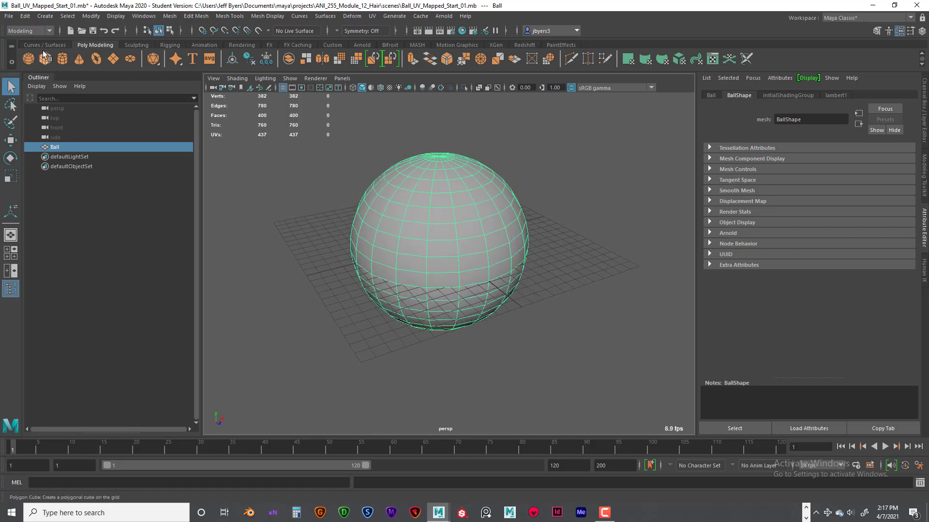
{"action": "left_click_drag", "start_coordinate": [476, 217], "coordinate": [464, 170], "text": "alt"}
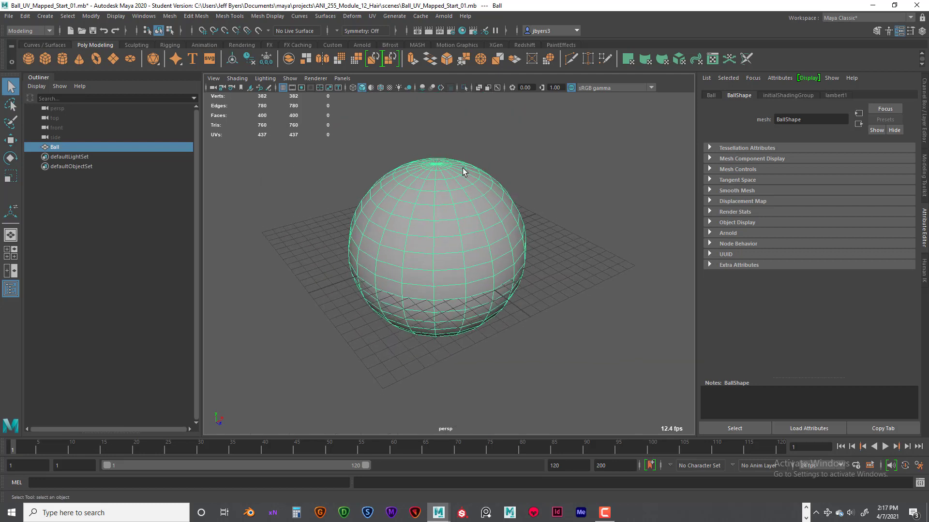
{"action": "left_click", "coordinate": [372, 16]}
{"action": "left_click", "coordinate": [388, 34]}
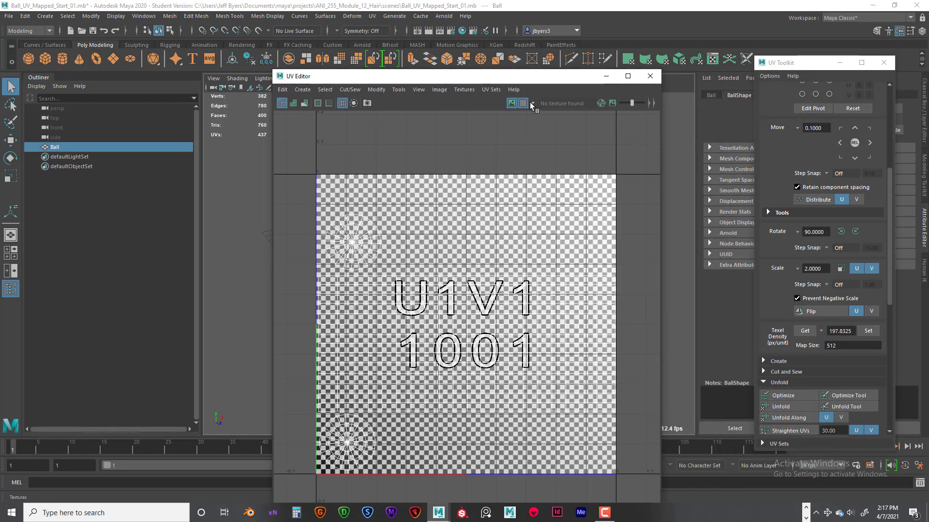
{"action": "left_click", "coordinate": [525, 103]}
{"action": "middle_click_drag", "start_coordinate": [524, 213], "coordinate": [530, 162], "text": "alt"}
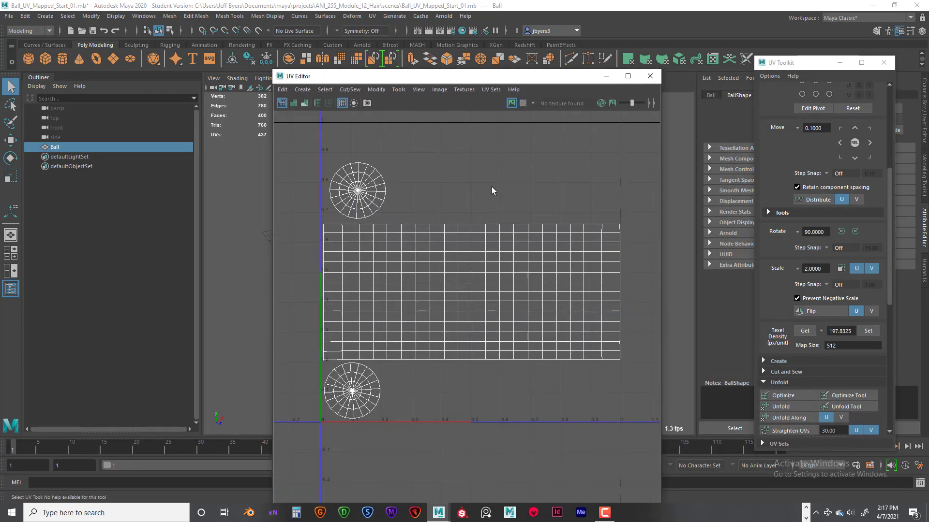
Turn on the checker map and inspect how the pattern wraps around the ball.
{"action": "left_click_drag", "start_coordinate": [472, 77], "coordinate": [472, 107]}
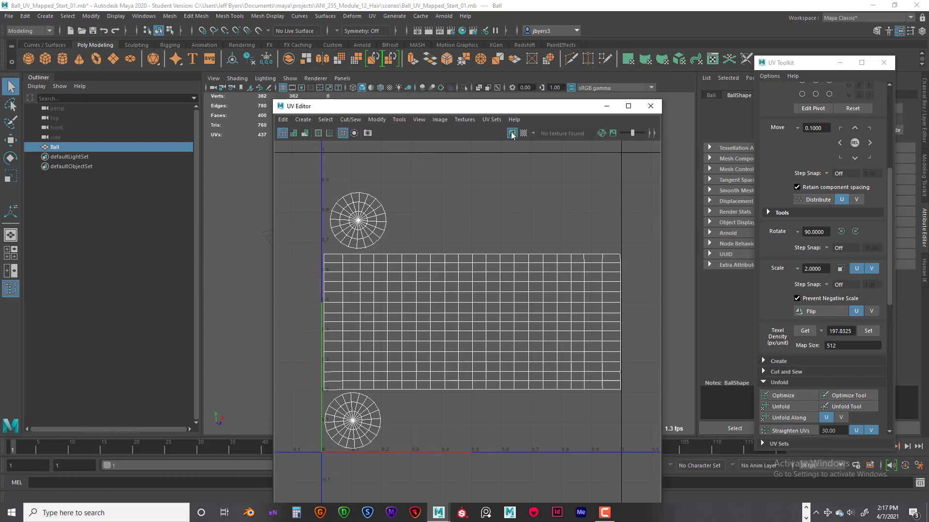
{"action": "left_click", "coordinate": [523, 133]}
{"action": "left_click_drag", "start_coordinate": [532, 107], "coordinate": [841, 192]}
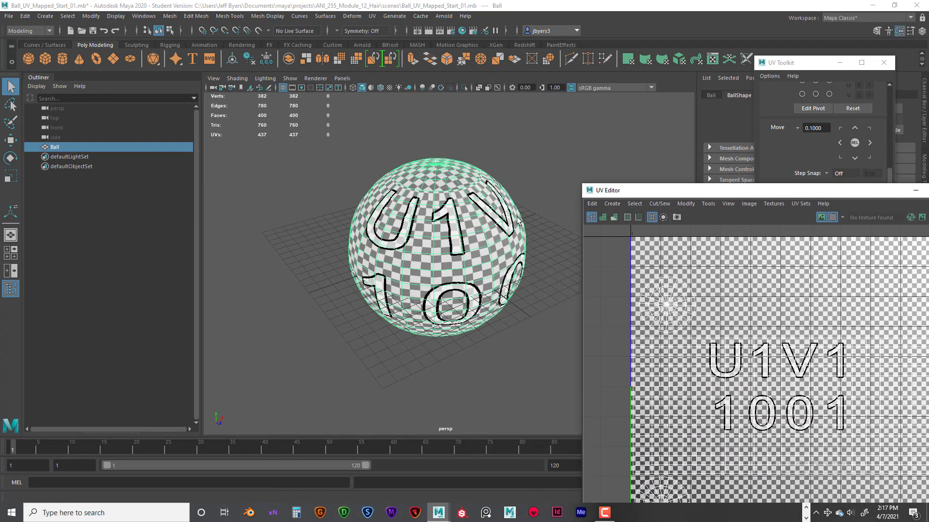
{"action": "left_click_drag", "start_coordinate": [513, 179], "coordinate": [399, 218], "text": "alt"}
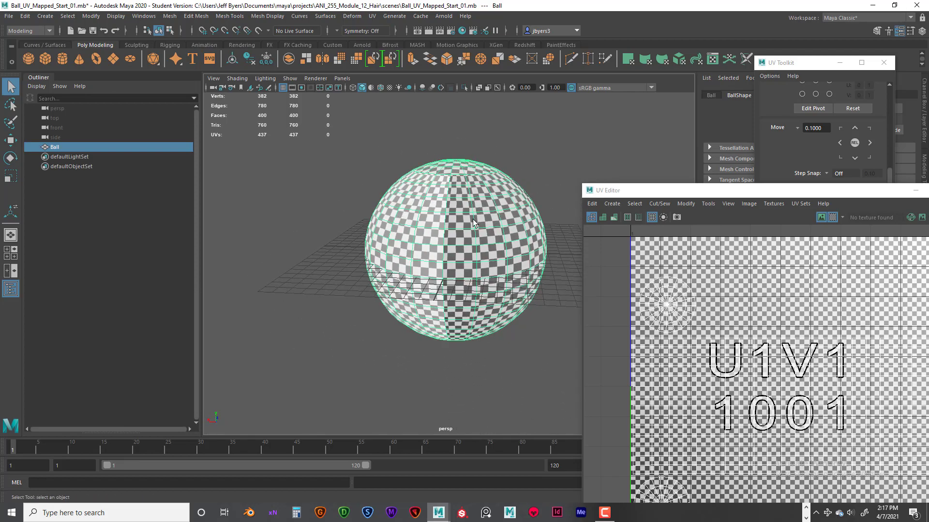
{"action": "left_click_drag", "start_coordinate": [483, 213], "coordinate": [387, 223], "text": "alt"}
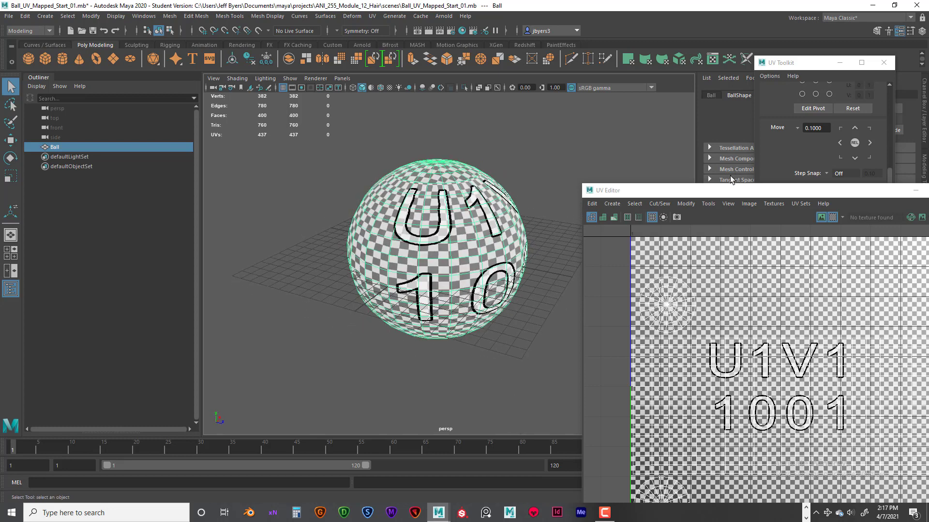
Turn off the checker map and close both the UV Editor and the UV Toolkit.
{"action": "left_click_drag", "start_coordinate": [631, 192], "coordinate": [494, 131]}
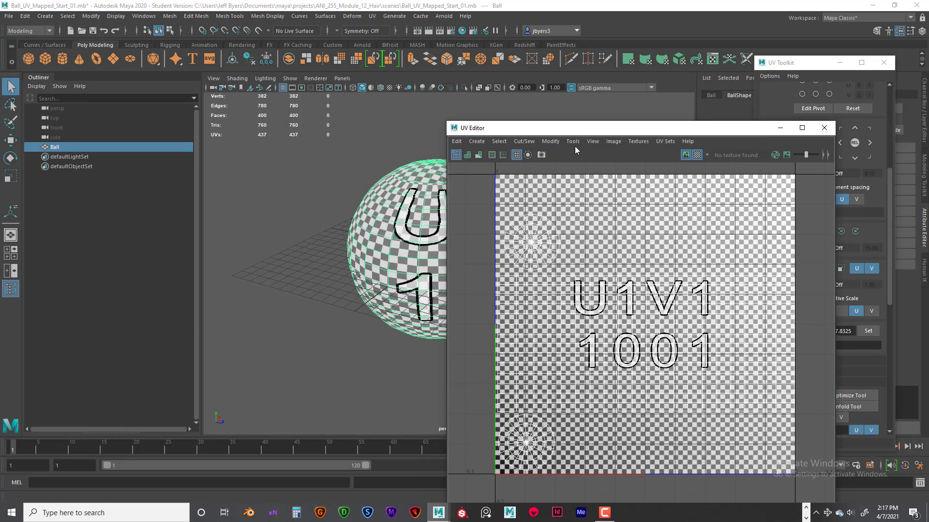
{"action": "left_click", "coordinate": [697, 155]}
{"action": "left_click", "coordinate": [825, 128]}
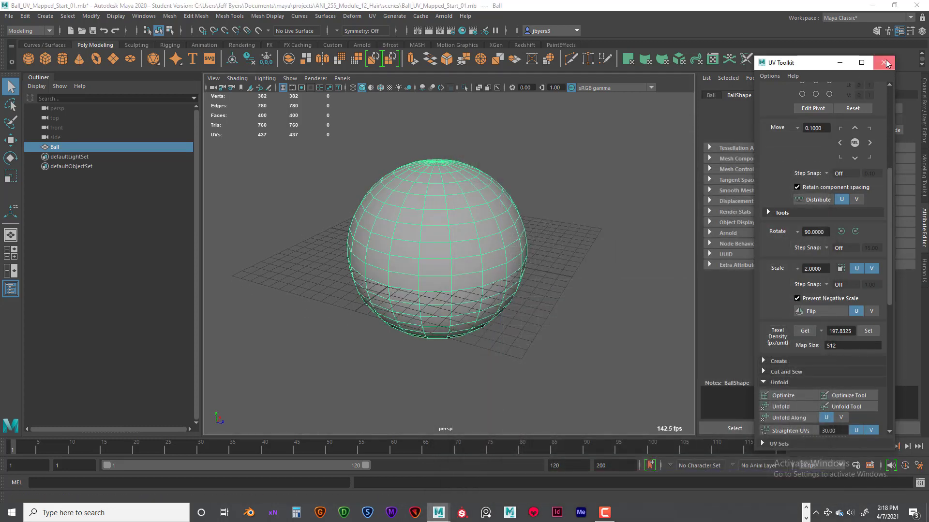
{"action": "left_click", "coordinate": [884, 63]}
Freeze the ball's translate, rotate and scale transformations.
{"action": "left_click_drag", "start_coordinate": [547, 199], "coordinate": [547, 190], "text": "alt"}
{"action": "right_click_drag", "start_coordinate": [547, 190], "coordinate": [584, 186], "text": "alt"}
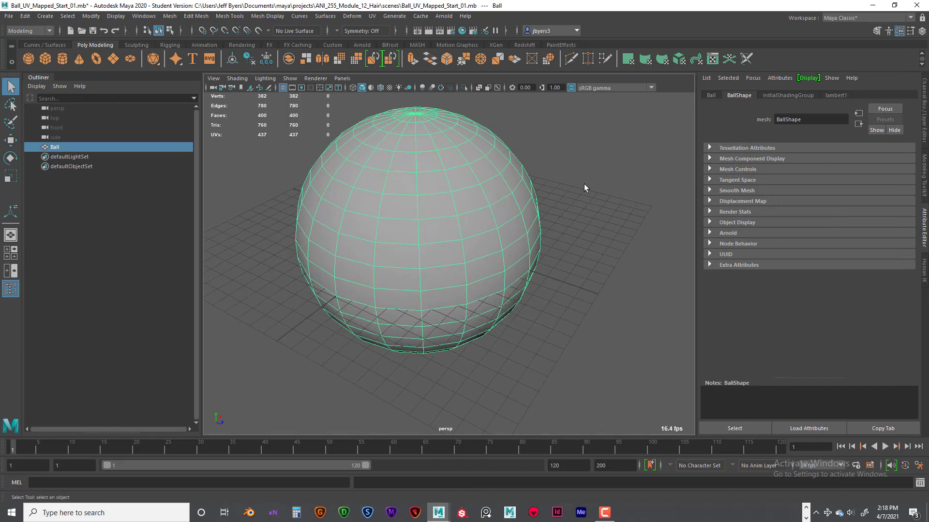
{"action": "left_click_drag", "start_coordinate": [582, 185], "coordinate": [514, 170], "text": "alt"}
{"action": "scroll", "coordinate": [565, 207], "scroll_direction": "down", "scroll_amount": 5}
{"action": "scroll", "coordinate": [569, 207], "scroll_direction": "up", "scroll_amount": 5}
{"action": "left_click_drag", "start_coordinate": [563, 127], "coordinate": [514, 189], "text": "alt"}
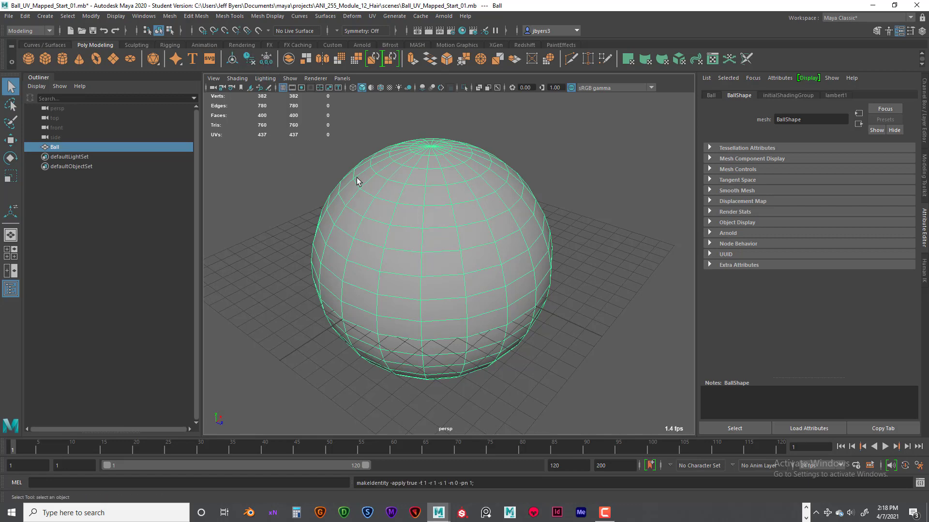
{"action": "left_click_drag", "start_coordinate": [510, 220], "coordinate": [501, 208], "text": "alt"}
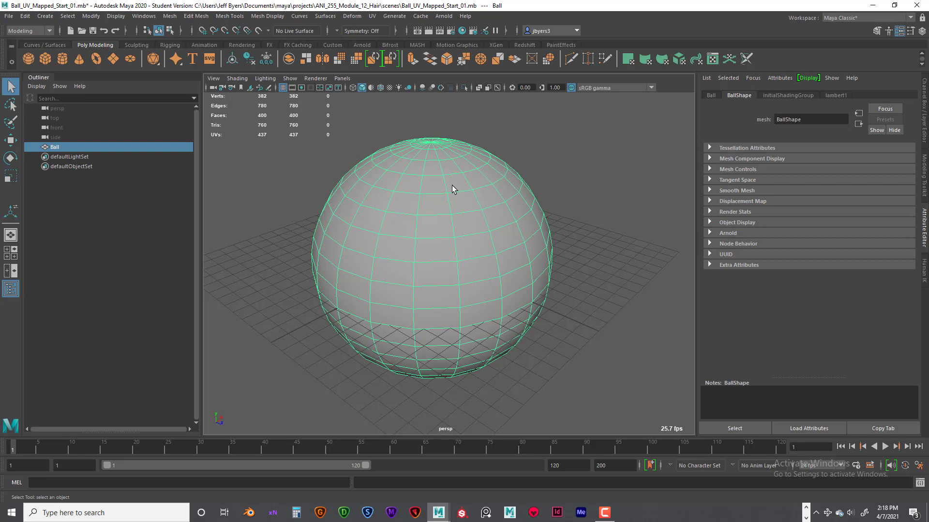
Select a twelve-face patch on the ball's upper side in face mode and return to object mode.
{"action": "right_click_drag", "start_coordinate": [477, 179], "coordinate": [478, 208]}
{"action": "left_click", "coordinate": [478, 182]}
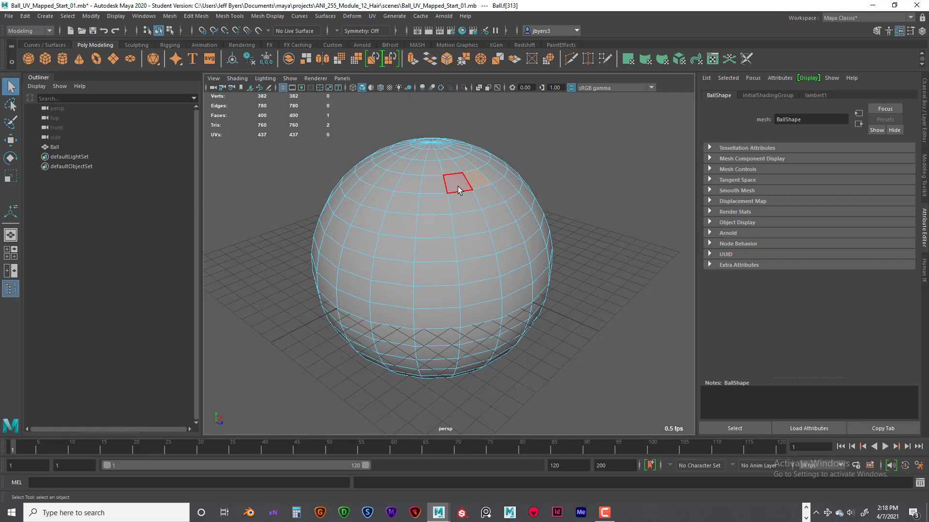
{"action": "left_click", "coordinate": [458, 185], "text": "shift"}
{"action": "left_click", "coordinate": [465, 196], "text": "shift"}
{"action": "left_click", "coordinate": [487, 195], "text": "shift"}
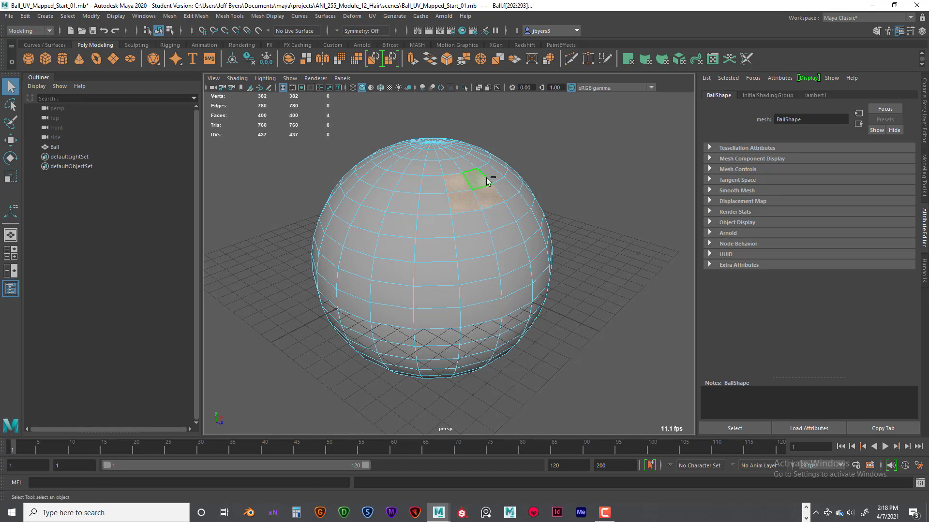
{"action": "left_click", "coordinate": [494, 174], "text": "shift"}
{"action": "left_click", "coordinate": [499, 168], "text": "shift"}
{"action": "left_click", "coordinate": [513, 180], "text": "shift"}
{"action": "left_click", "coordinate": [507, 189], "text": "shift"}
{"action": "left_click", "coordinate": [526, 196], "text": "shift"}
{"action": "left_click", "coordinate": [517, 203], "text": "shift"}
{"action": "left_click", "coordinate": [498, 214], "text": "shift"}
{"action": "left_click", "coordinate": [472, 222], "text": "shift"}
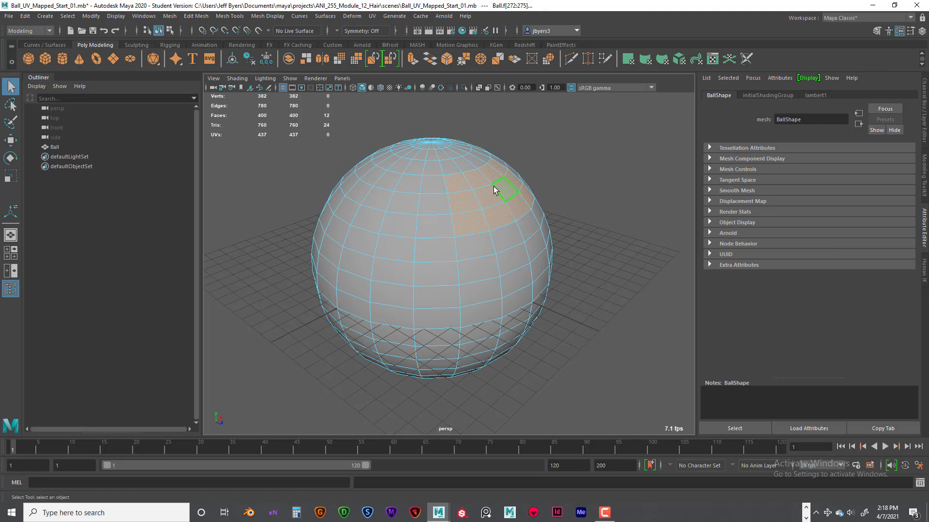
{"action": "mouse_move", "coordinate": [534, 221]}
{"action": "left_mouse_down", "text": "alt"}
{"action": "mouse_move", "coordinate": [418, 218]}
{"action": "mouse_move", "coordinate": [535, 208]}
{"action": "mouse_move", "coordinate": [528, 221]}
{"action": "mouse_move", "coordinate": [532, 213]}
{"action": "left_mouse_up", "text": "alt"}
{"action": "right_click_drag", "start_coordinate": [442, 197], "coordinate": [441, 256]}
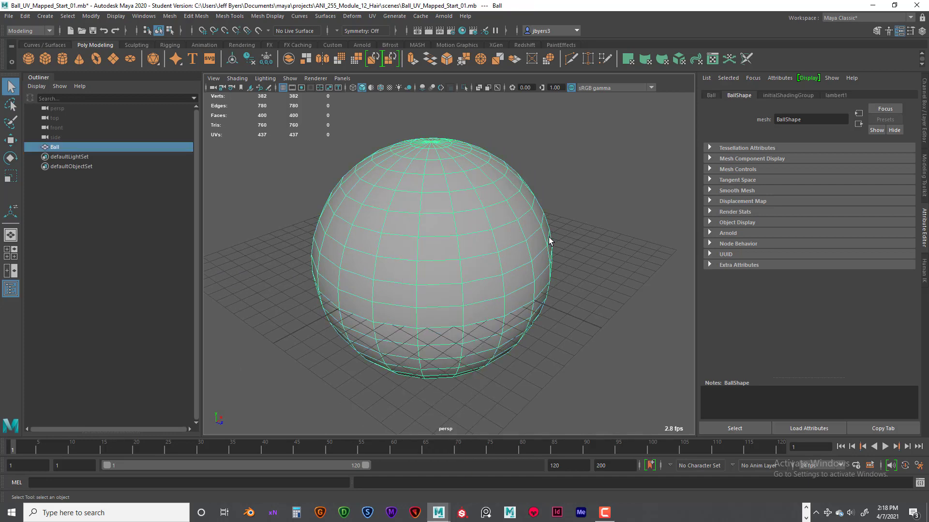
Limit the hotbox to the FX menu set, keeping the ball selected.
{"action": "left_click_drag", "start_coordinate": [462, 209], "coordinate": [461, 205], "text": "alt"}
{"action": "middle_click_drag", "start_coordinate": [461, 205], "coordinate": [477, 198], "text": "alt"}
{"action": "key", "text": "space"}
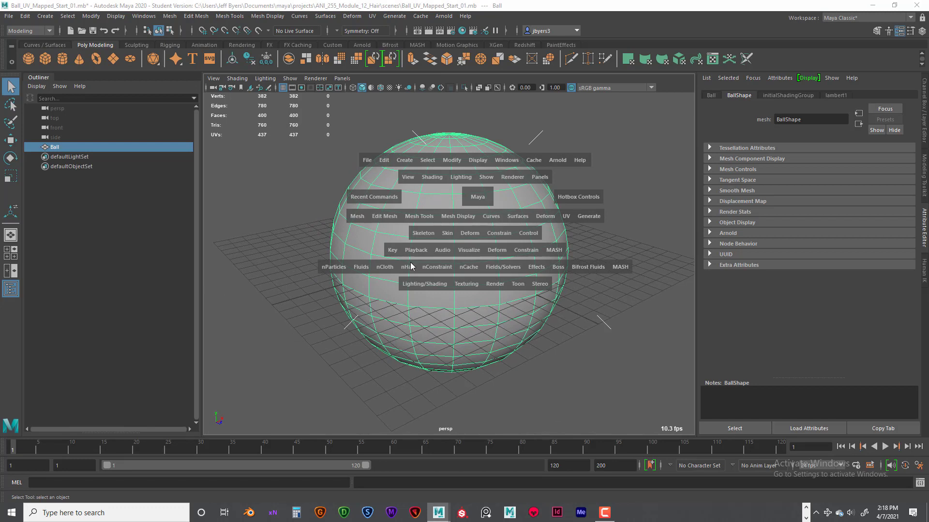
{"action": "left_click", "coordinate": [574, 198]}
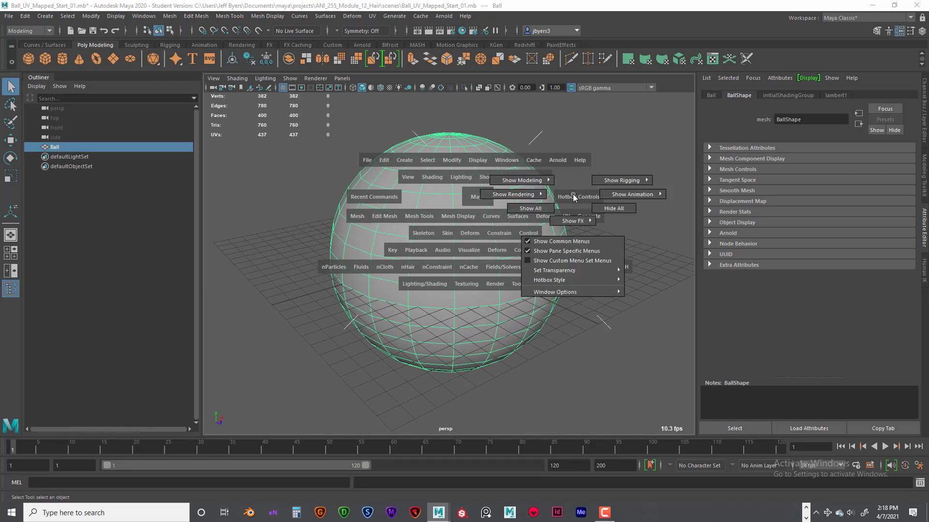
{"action": "left_click_drag", "start_coordinate": [575, 198], "coordinate": [574, 254]}
Open the Create Hair options for the ball and place the dialog clear of it.
{"action": "key", "text": "space"}
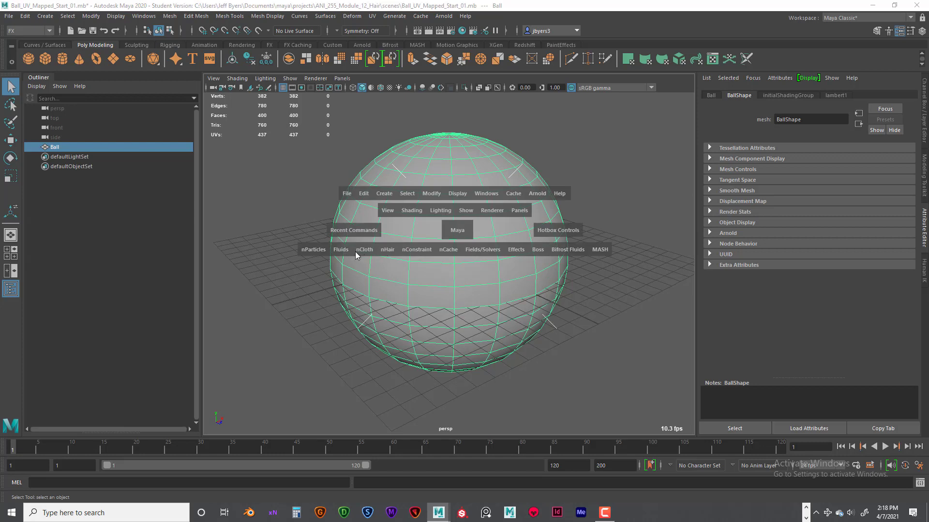
{"action": "left_click", "coordinate": [389, 250]}
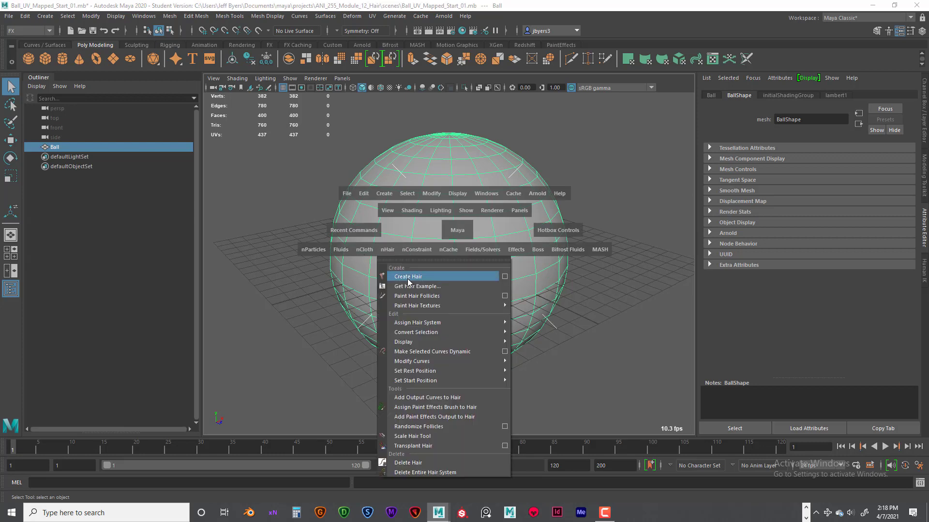
{"action": "left_click", "coordinate": [504, 280]}
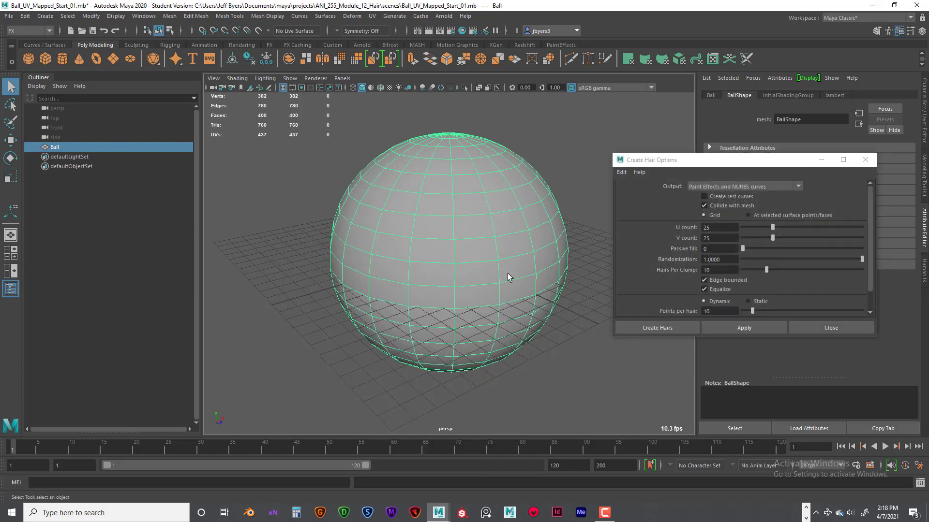
{"action": "left_click_drag", "start_coordinate": [412, 248], "coordinate": [338, 250], "text": "alt"}
{"action": "left_click_drag", "start_coordinate": [658, 139], "coordinate": [578, 122]}
Review the hair output, mesh collision, U and V count, randomization and hairs per clump settings.
{"action": "left_click", "coordinate": [683, 147]}
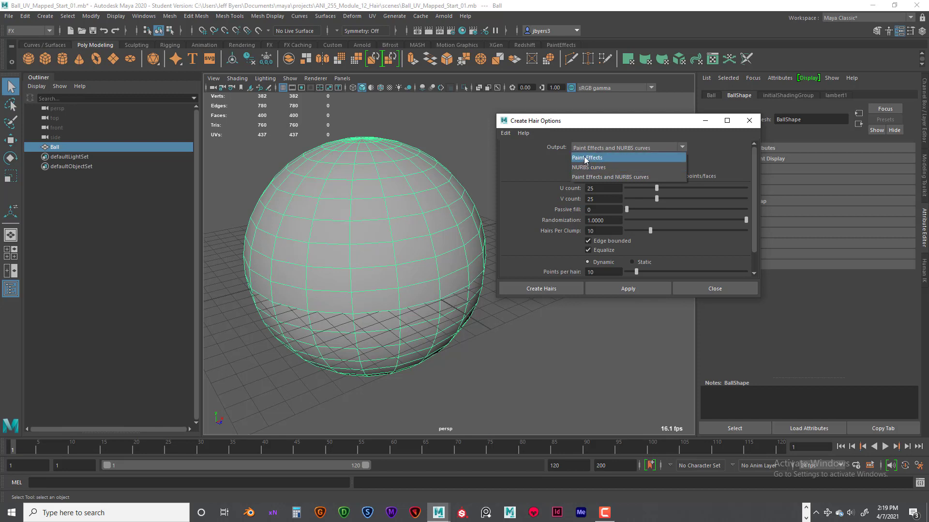
{"action": "left_click", "coordinate": [603, 178]}
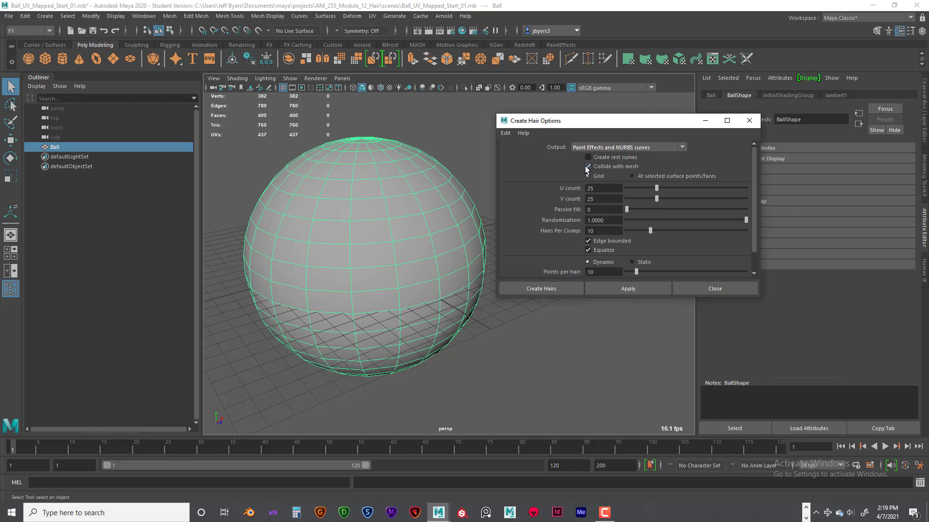
{"action": "left_click", "coordinate": [596, 167]}
{"action": "left_click", "coordinate": [589, 166]}
{"action": "left_click_drag", "start_coordinate": [605, 221], "coordinate": [585, 220]}
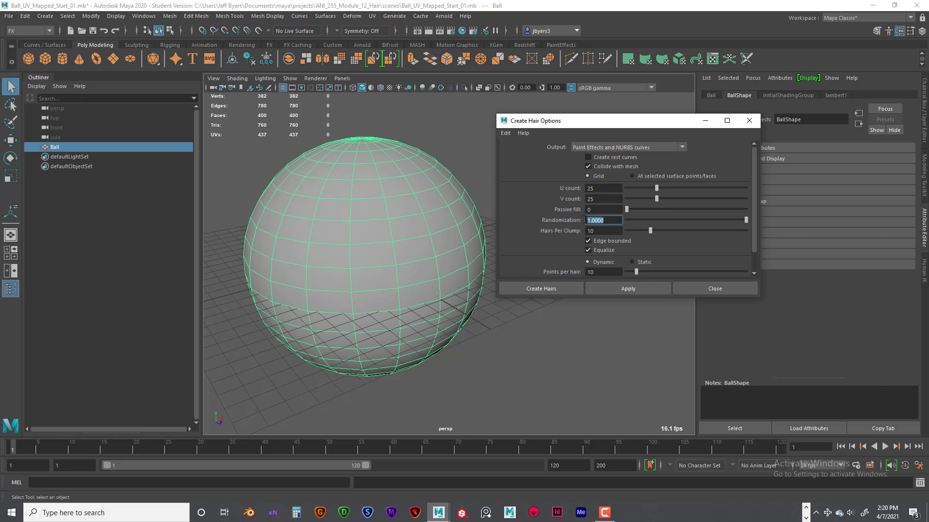
{"action": "double_click", "coordinate": [598, 188]}
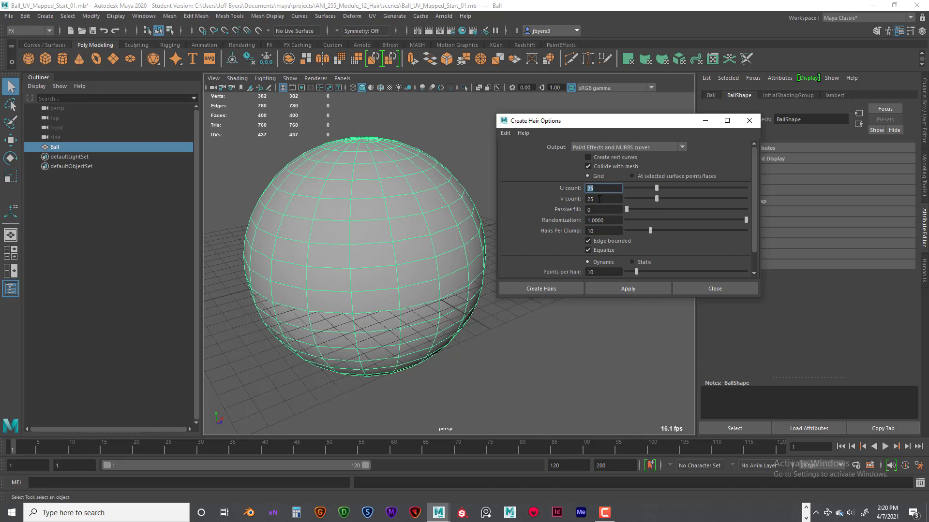
{"action": "double_click", "coordinate": [588, 199]}
{"action": "left_click_drag", "start_coordinate": [605, 221], "coordinate": [585, 219]}
{"action": "double_click", "coordinate": [598, 230]}
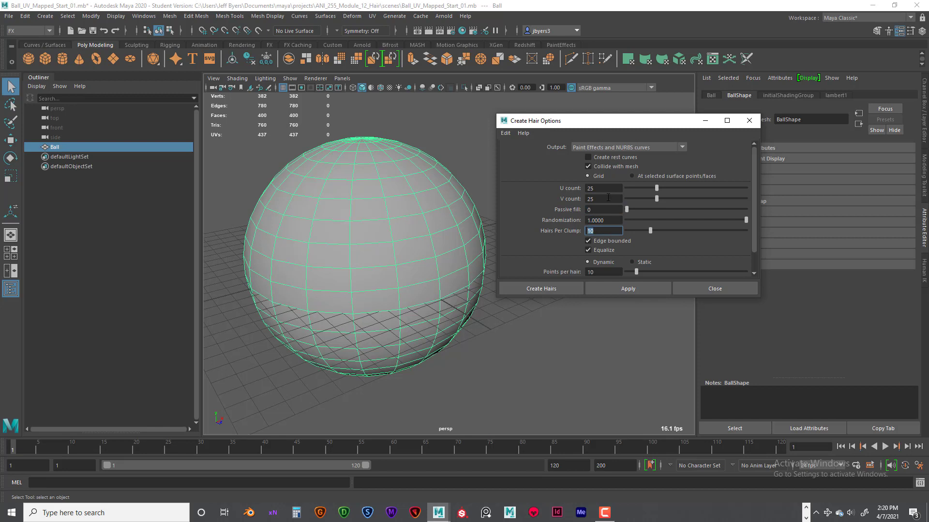
Try placing hairs at selected surface points/faces, and return to Grid placement with the ball selected.
{"action": "left_click", "coordinate": [633, 176]}
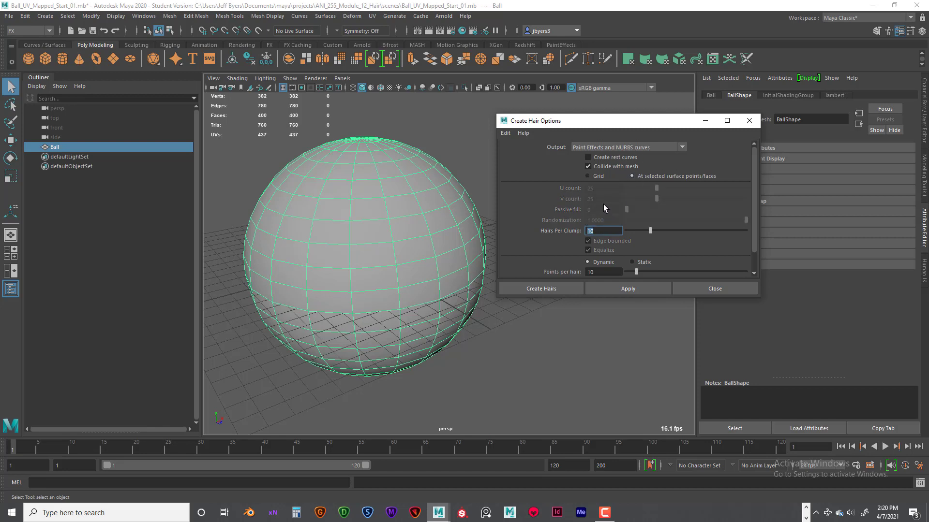
{"action": "left_click", "coordinate": [587, 318]}
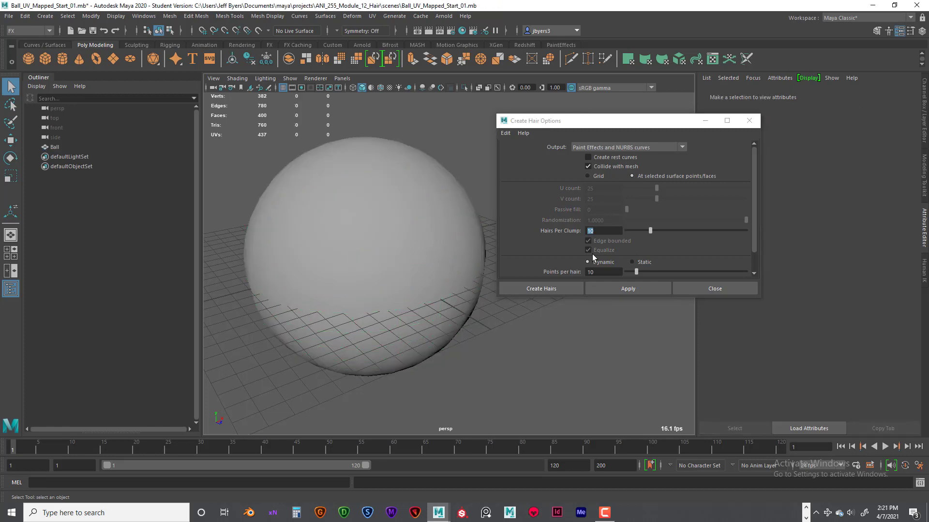
{"action": "left_click", "coordinate": [602, 231]}
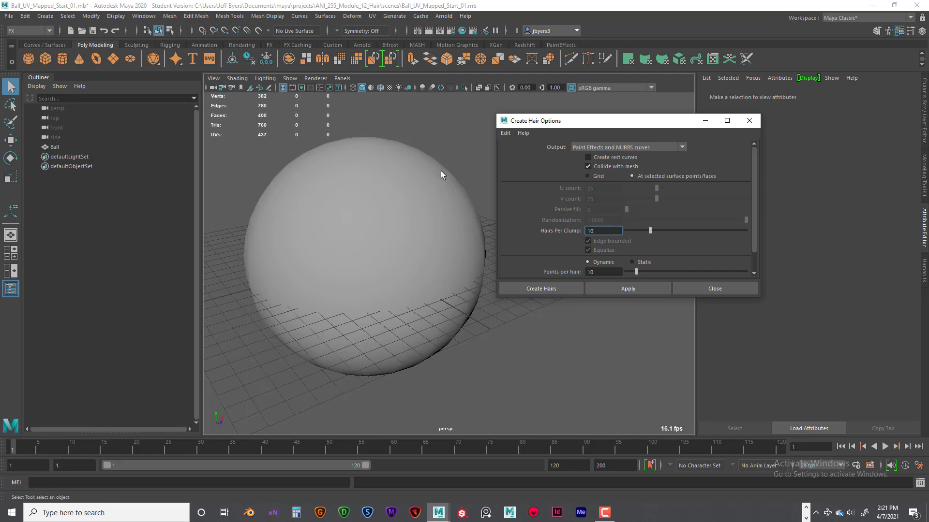
{"action": "left_click", "coordinate": [368, 179]}
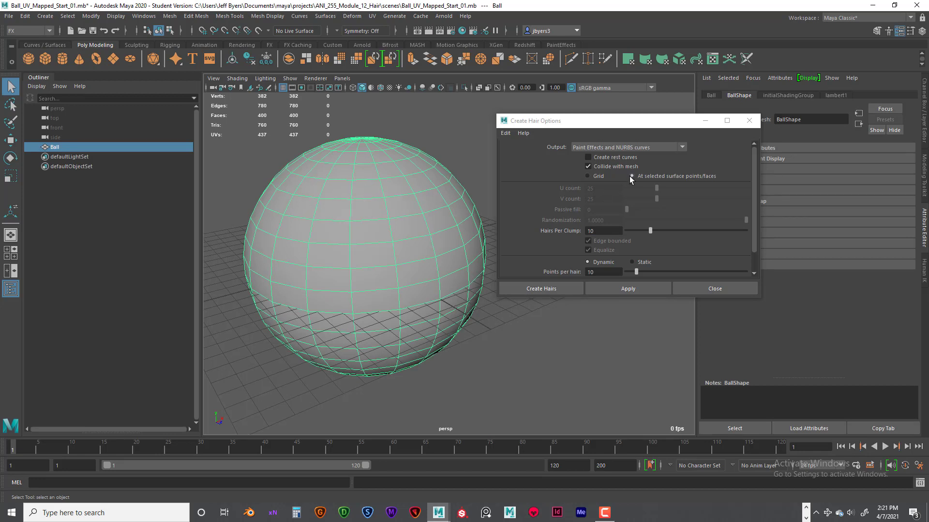
{"action": "left_click", "coordinate": [587, 176]}
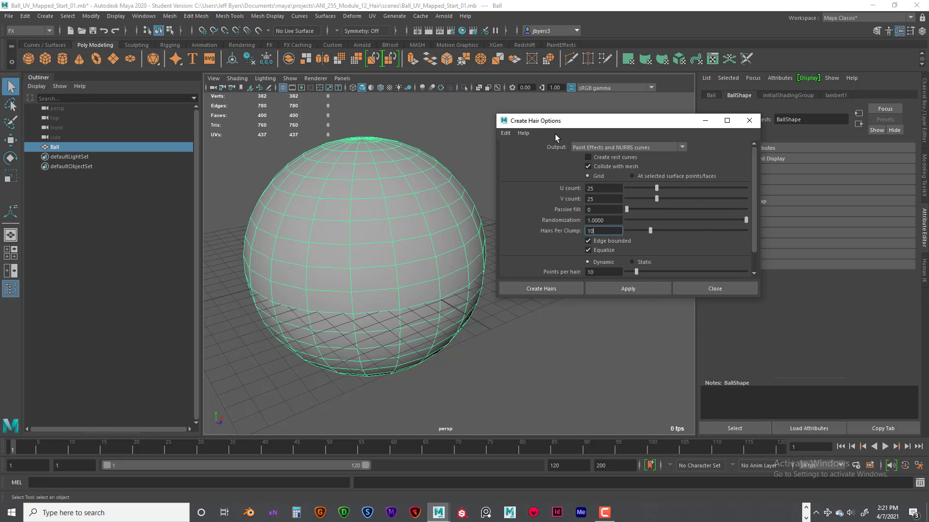
Reset the Create Hair options to their defaults and set the randomization to 1.
{"action": "left_click", "coordinate": [504, 134]}
{"action": "left_click", "coordinate": [527, 153]}
{"action": "left_click_drag", "start_coordinate": [608, 220], "coordinate": [586, 220]}
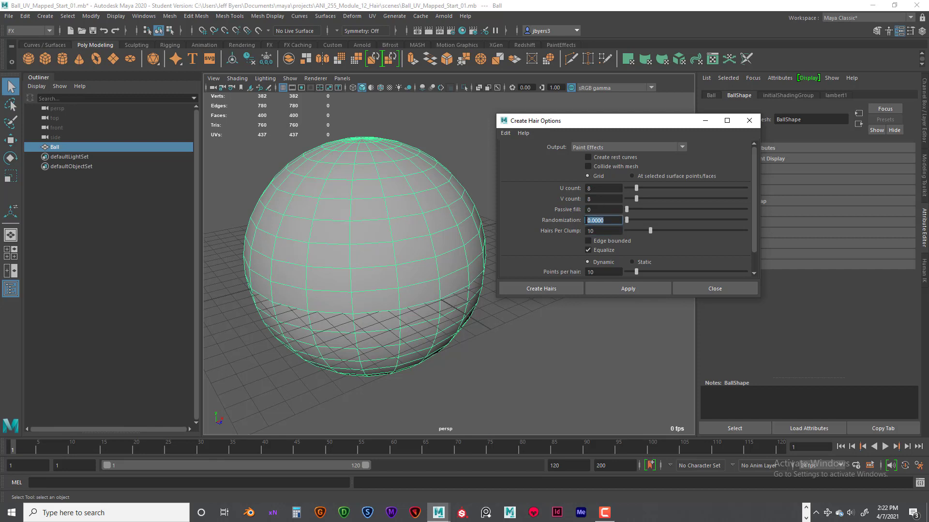
{"action": "type", "text": "1"}
{"action": "key", "text": "Return"}
Set both the U count and the V count of the hair grid to 25.
{"action": "double_click", "coordinate": [589, 188]}
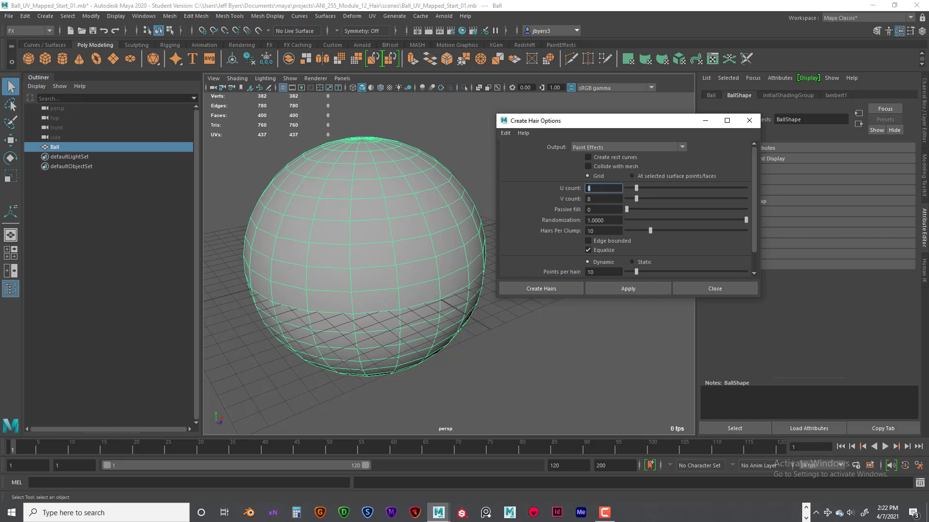
{"action": "type", "text": "25"}
{"action": "key", "text": "Tab"}
{"action": "type", "text": "25"}
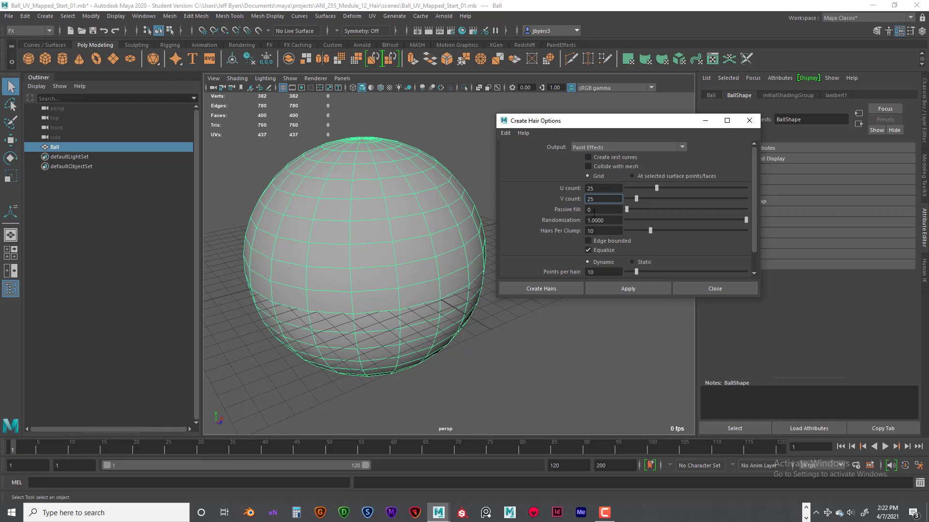
Check the passive fill and hairs per clump settings, and turn on Edge bounded.
{"action": "left_click", "coordinate": [587, 210]}
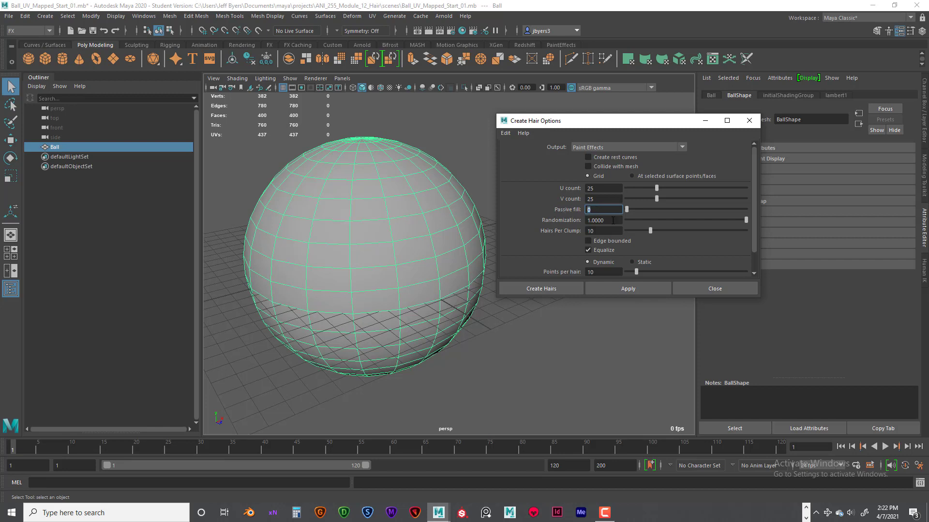
{"action": "left_click", "coordinate": [613, 221]}
{"action": "left_click", "coordinate": [605, 230]}
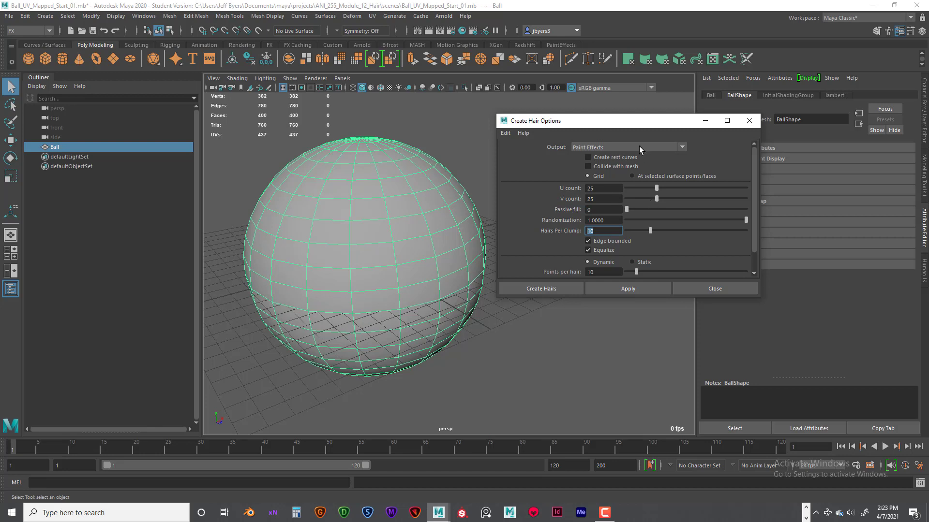
{"action": "left_click_drag", "start_coordinate": [655, 126], "coordinate": [650, 126]}
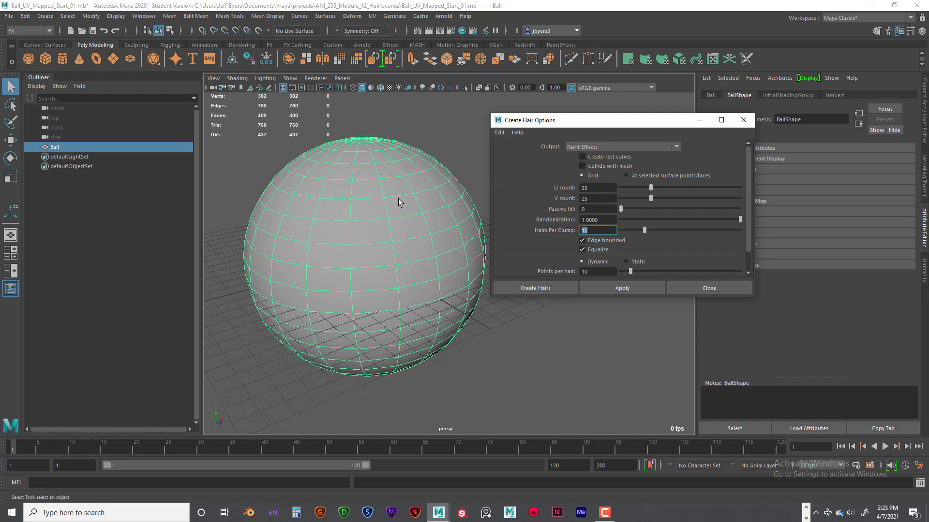
Try the Static hair setting and return to Dynamic.
{"action": "left_click_drag", "start_coordinate": [398, 202], "coordinate": [361, 210], "text": "alt"}
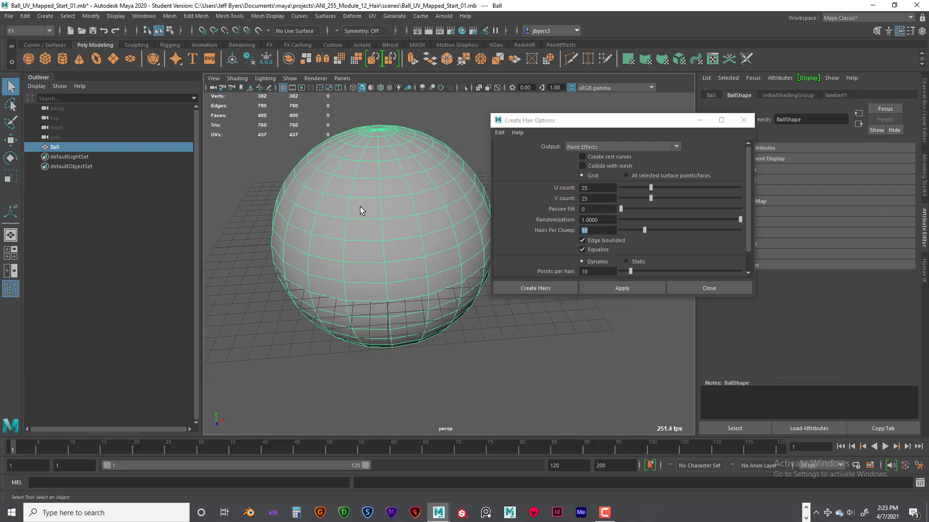
{"action": "left_click_drag", "start_coordinate": [425, 195], "coordinate": [380, 218], "text": "alt"}
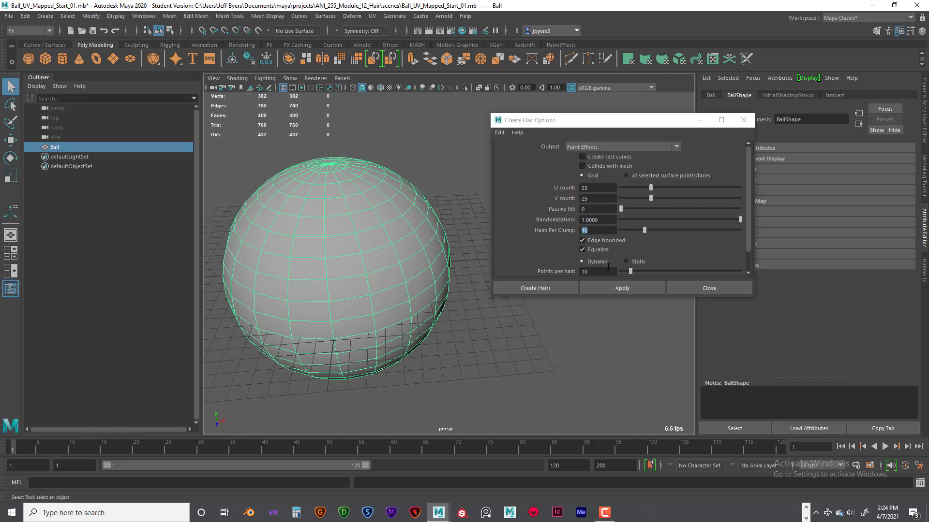
{"action": "scroll", "coordinate": [628, 252], "scroll_direction": "down", "scroll_amount": 2}
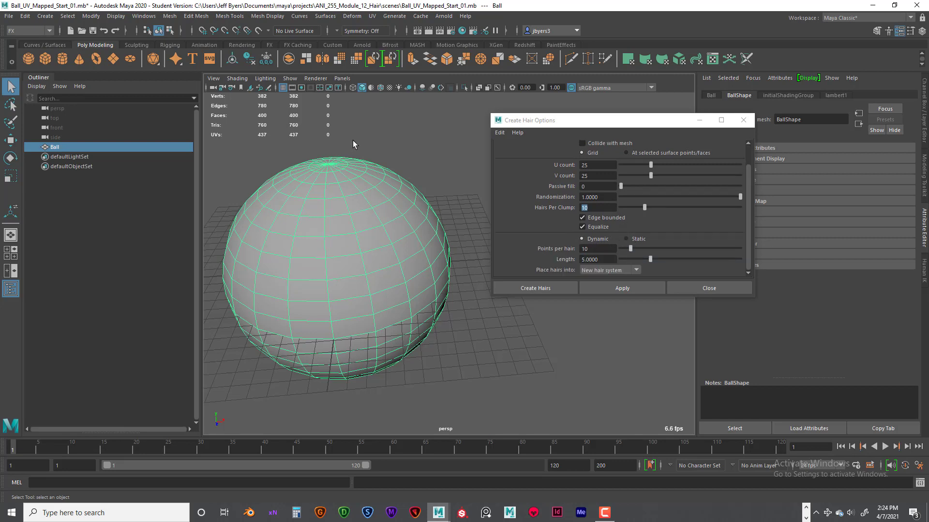
{"action": "left_click_drag", "start_coordinate": [360, 243], "coordinate": [398, 216], "text": "alt"}
{"action": "left_click", "coordinate": [625, 239]}
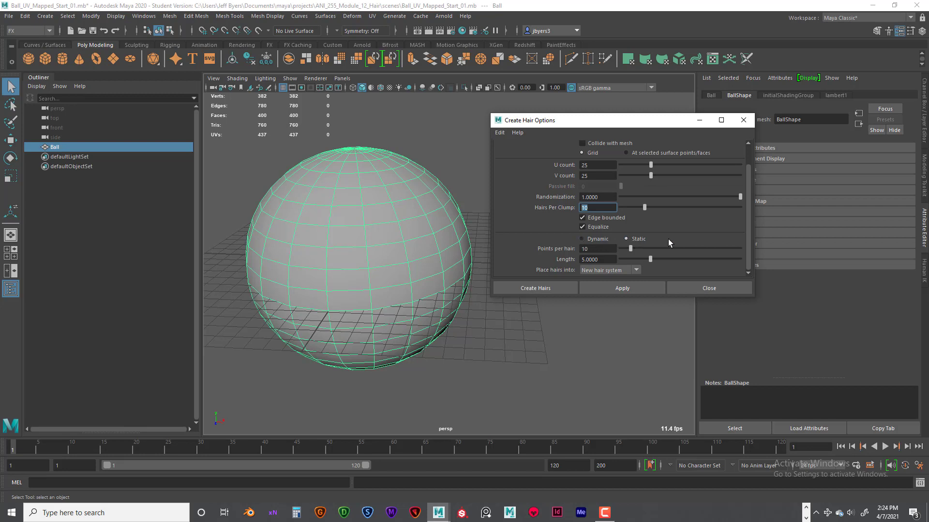
{"action": "left_click", "coordinate": [582, 239]}
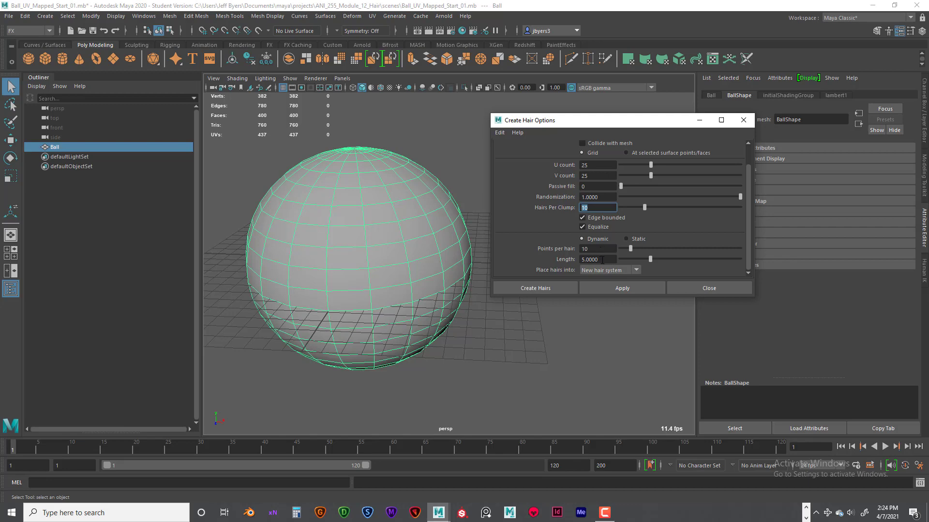
Review the hair length and the hair system placement options against the size of the ball.
{"action": "left_click", "coordinate": [602, 260]}
{"action": "left_click_drag", "start_coordinate": [385, 311], "coordinate": [418, 377], "text": "alt"}
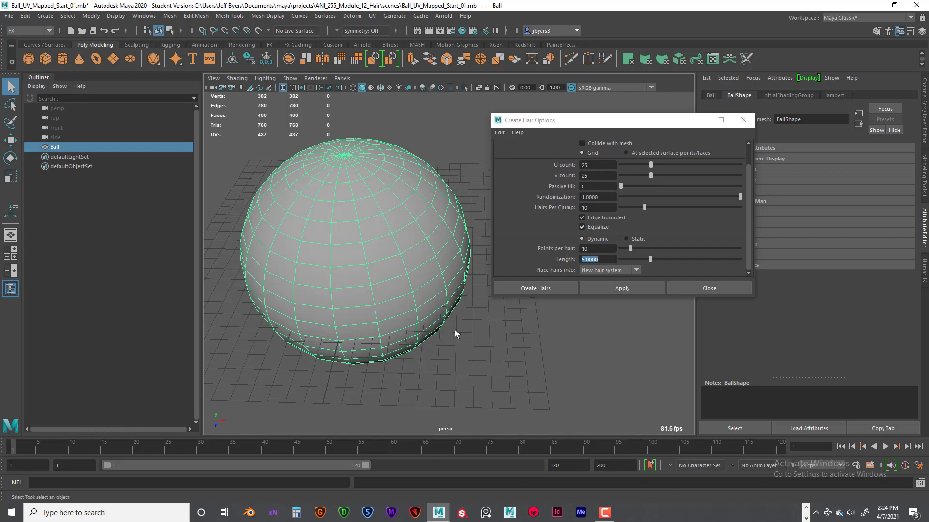
{"action": "left_click_drag", "start_coordinate": [455, 334], "coordinate": [412, 284], "text": "alt"}
{"action": "scroll", "coordinate": [371, 289], "scroll_direction": "up", "scroll_amount": 6}
{"action": "scroll", "coordinate": [373, 289], "scroll_direction": "down", "scroll_amount": 6}
{"action": "scroll", "coordinate": [369, 285], "scroll_direction": "up", "scroll_amount": 3}
{"action": "scroll", "coordinate": [411, 282], "scroll_direction": "down", "scroll_amount": 2}
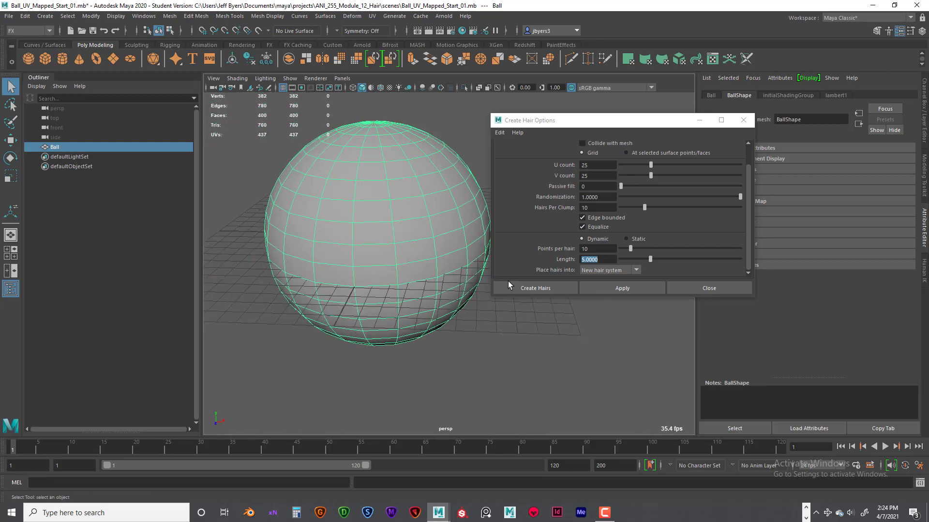
{"action": "left_click", "coordinate": [607, 270]}
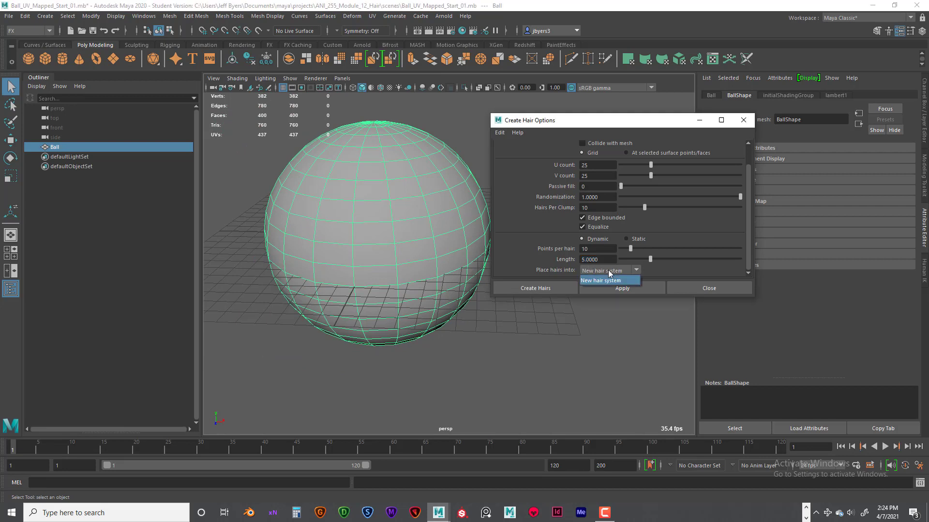
{"action": "left_click", "coordinate": [658, 272]}
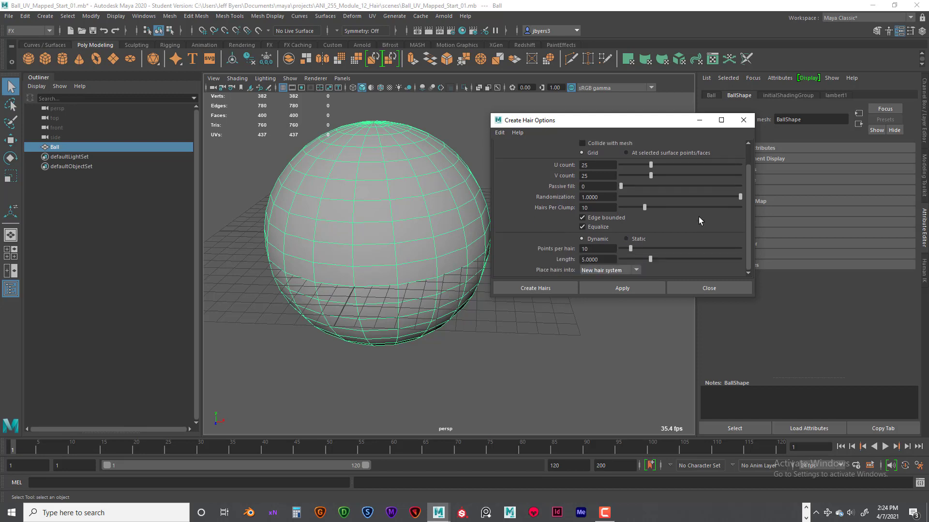
Create the hairs on the ball from the current options and frame the whole hair-covered ball.
{"action": "left_click", "coordinate": [542, 289]}
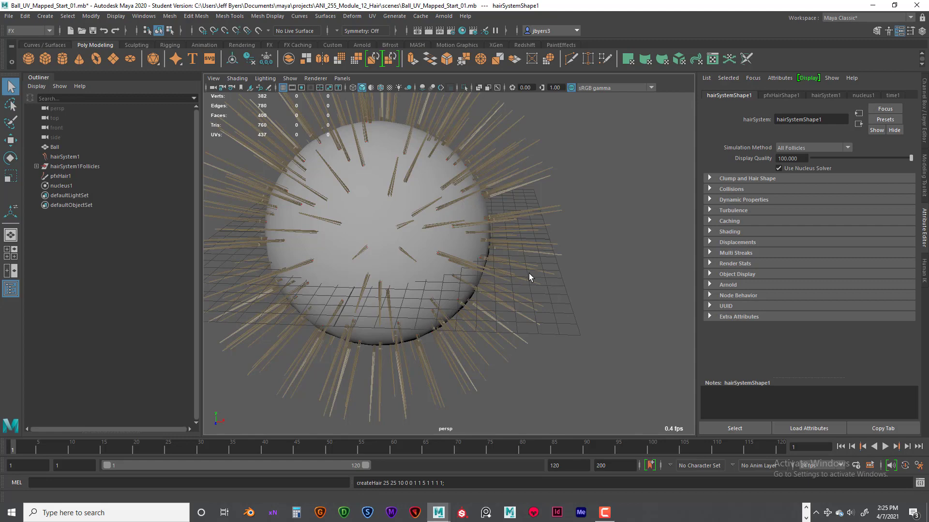
{"action": "middle_click_drag", "start_coordinate": [551, 294], "coordinate": [596, 310], "text": "alt"}
{"action": "scroll", "coordinate": [595, 310], "scroll_direction": "down", "scroll_amount": 5}
{"action": "scroll", "coordinate": [596, 309], "scroll_direction": "up", "scroll_amount": 2}
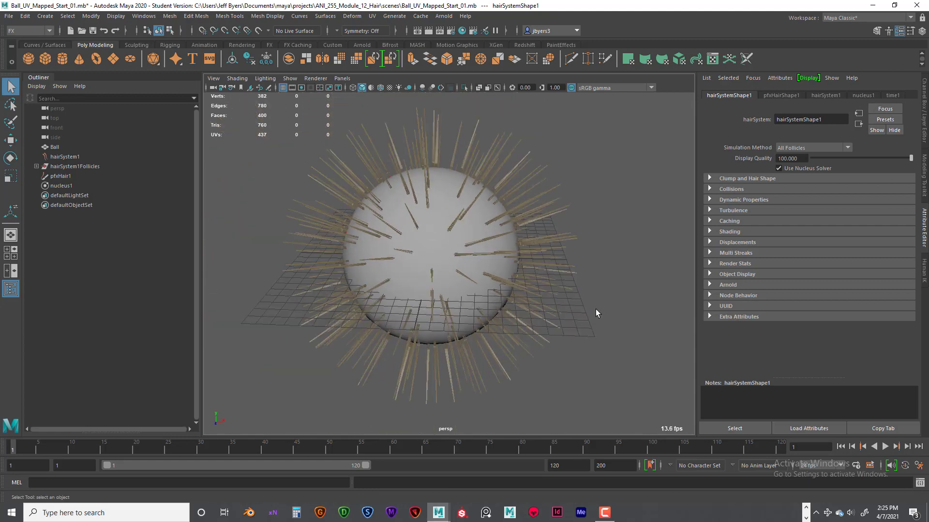
Check the working units and the time slider's playback speed in the preferences, and save the preferences.
{"action": "left_click", "coordinate": [917, 468]}
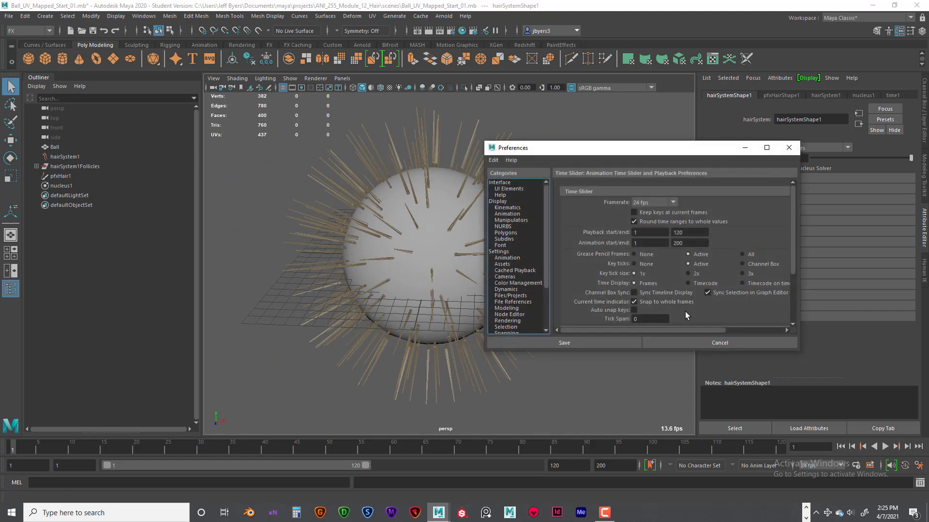
{"action": "left_click", "coordinate": [501, 252]}
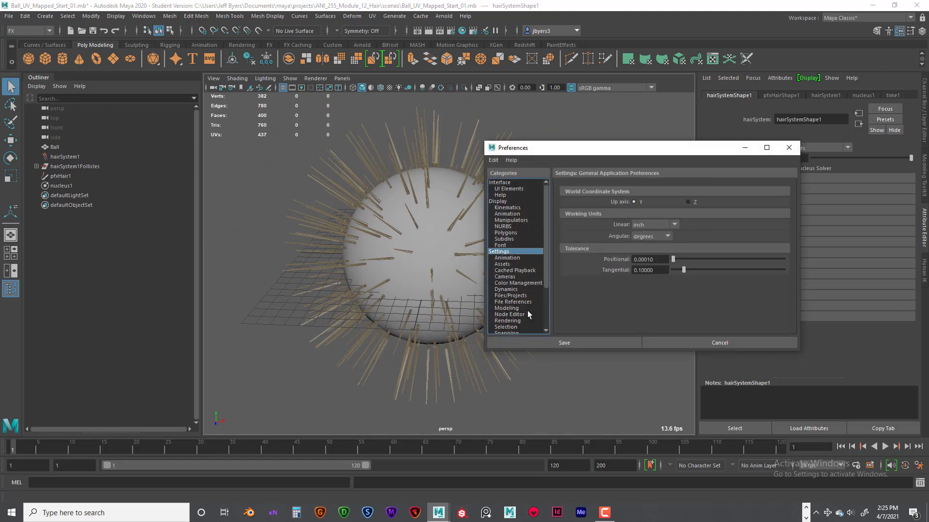
{"action": "scroll", "coordinate": [527, 311], "scroll_direction": "down", "scroll_amount": 3}
{"action": "left_click", "coordinate": [507, 289]}
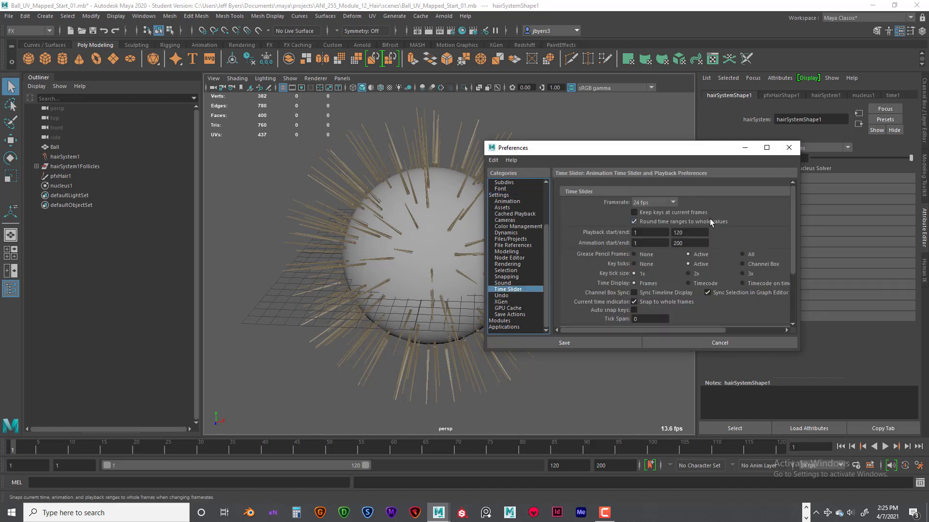
{"action": "scroll", "coordinate": [728, 280], "scroll_direction": "down", "scroll_amount": 3}
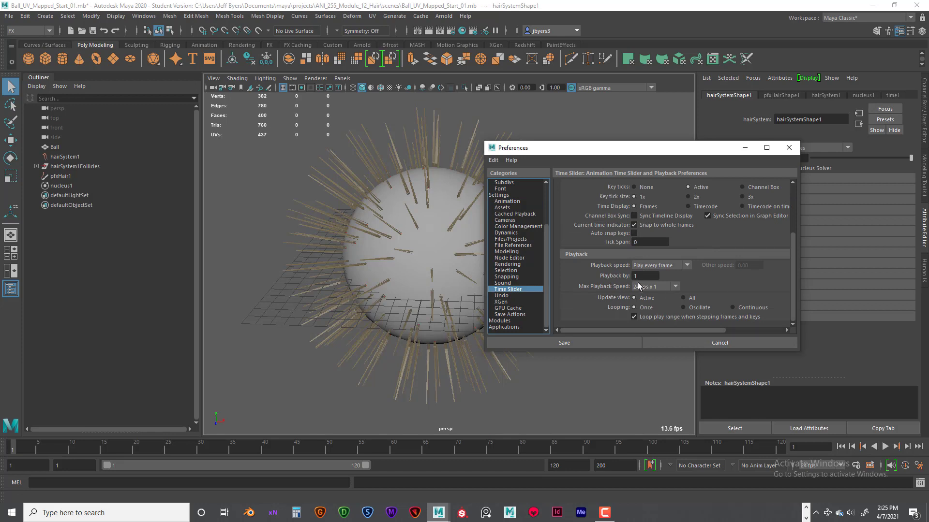
{"action": "left_click", "coordinate": [586, 344]}
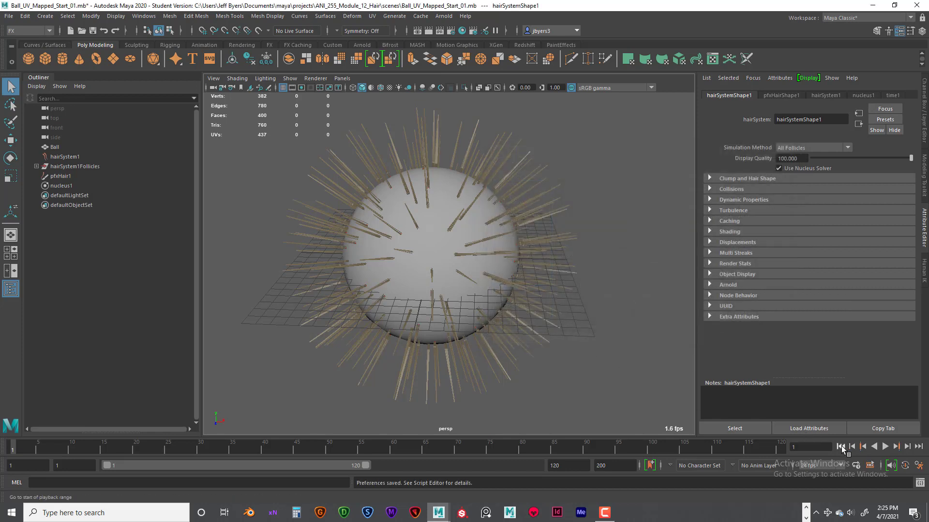
Preview the hair simulation, rewind it, set the playback end to frame 500, and play the simulation again up to about frame 240.
{"action": "left_click", "coordinate": [885, 447]}
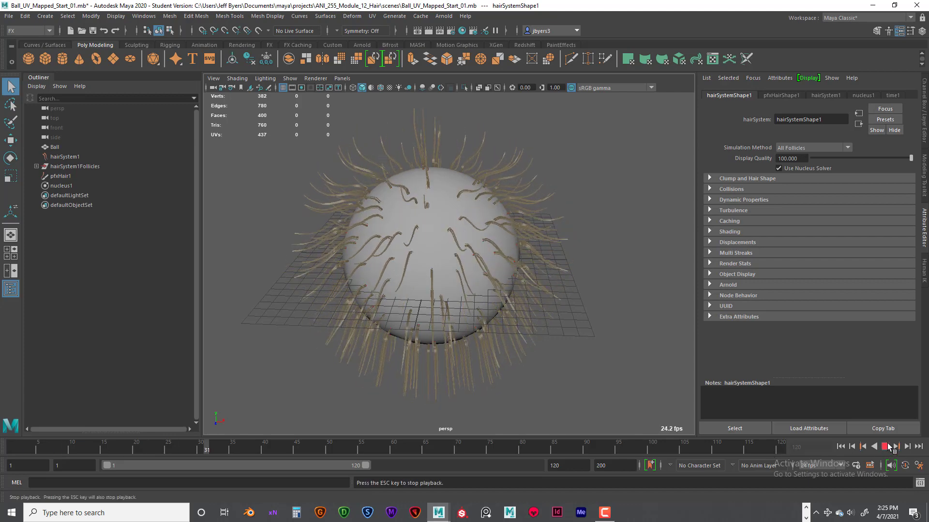
{"action": "left_click", "coordinate": [840, 446]}
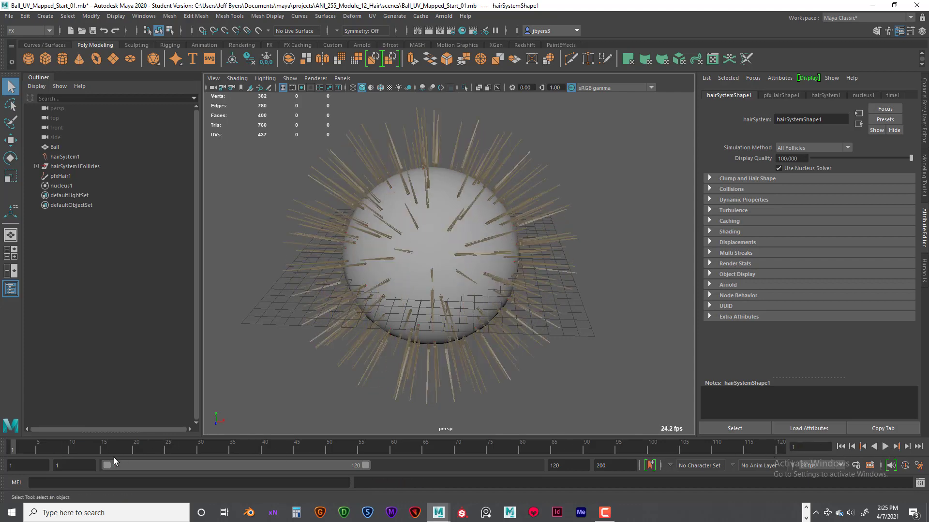
{"action": "left_click", "coordinate": [549, 465]}
{"action": "type", "text": "500"}
{"action": "key", "text": "Return"}
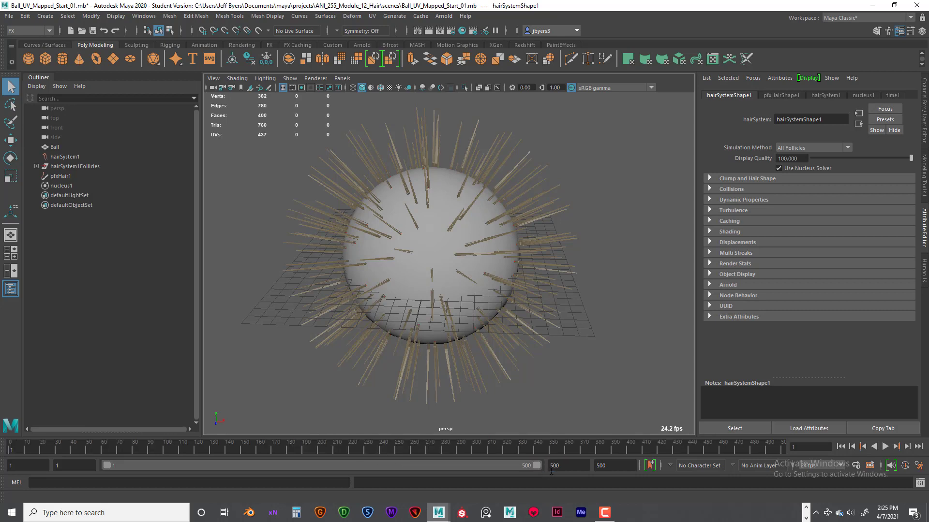
{"action": "left_click", "coordinate": [885, 446]}
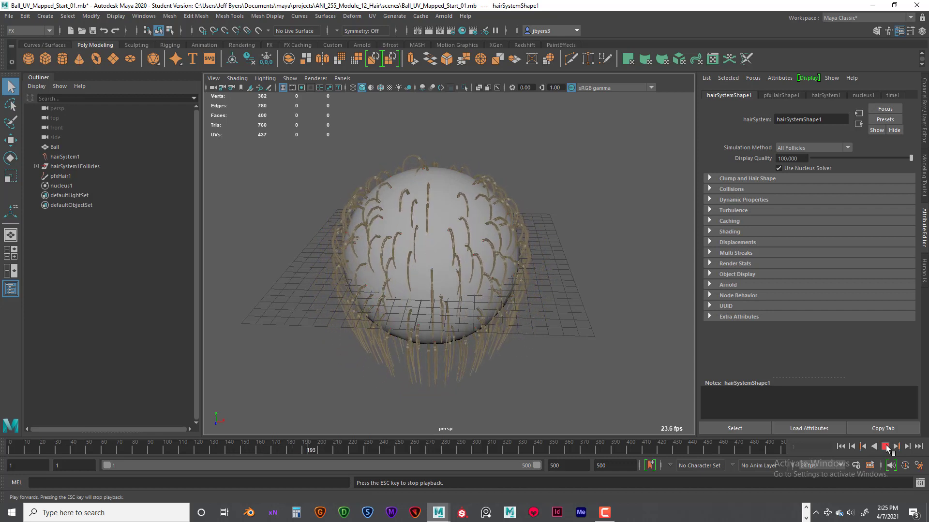
{"action": "left_click", "coordinate": [885, 447]}
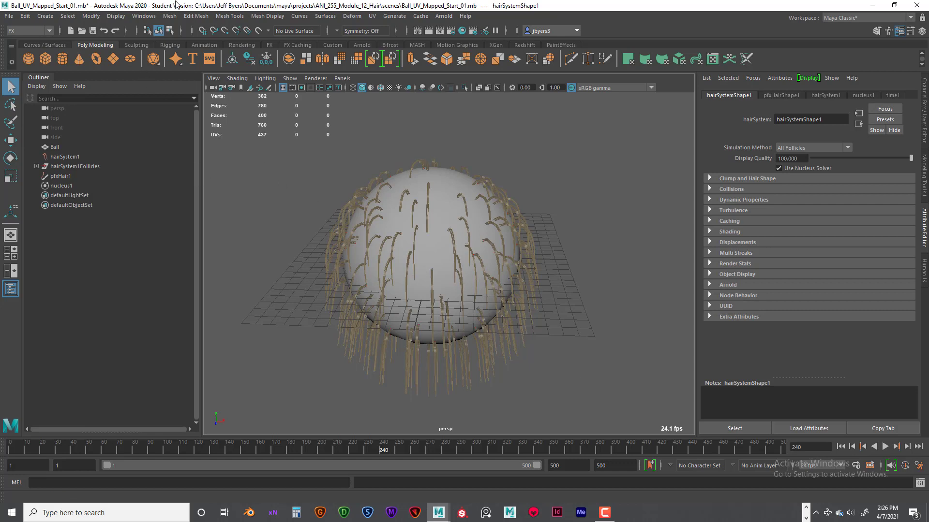
Hide the Outliner and bring it back.
{"action": "left_click", "coordinate": [144, 16]}
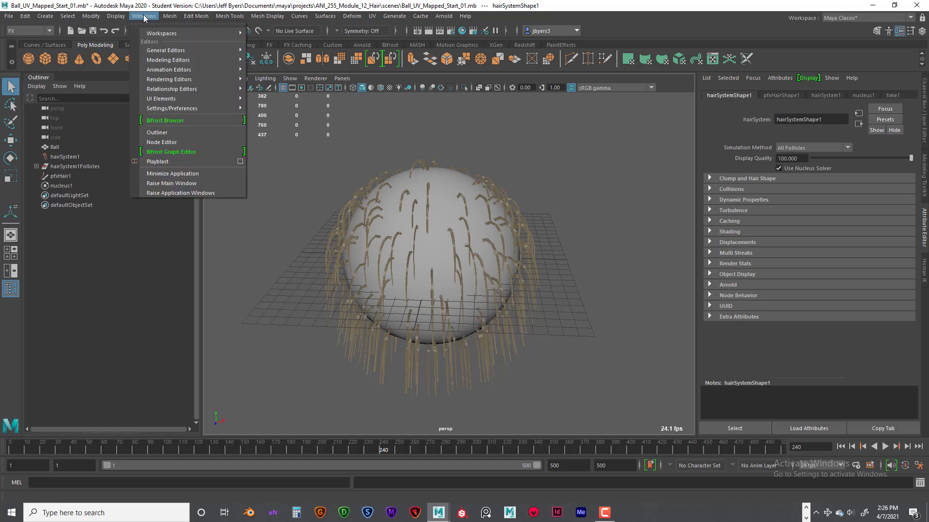
{"action": "left_click", "coordinate": [49, 77]}
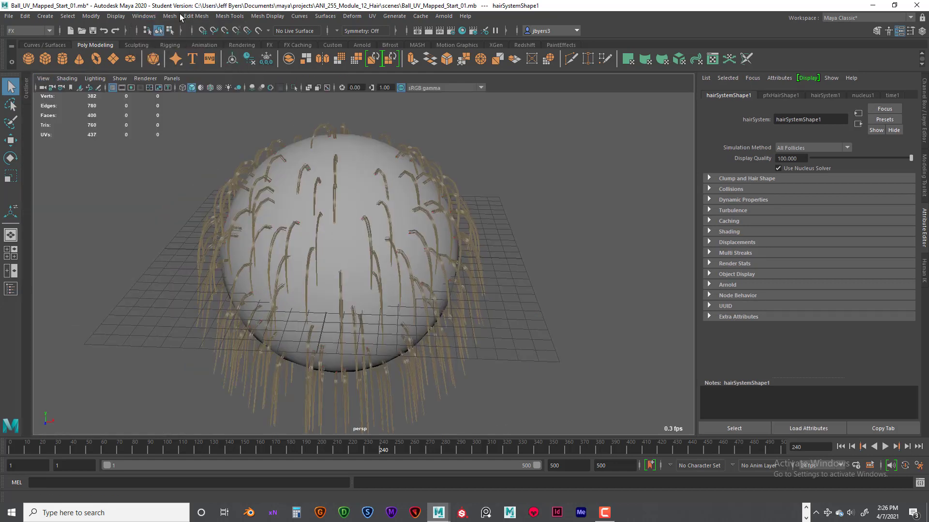
{"action": "left_click", "coordinate": [26, 90]}
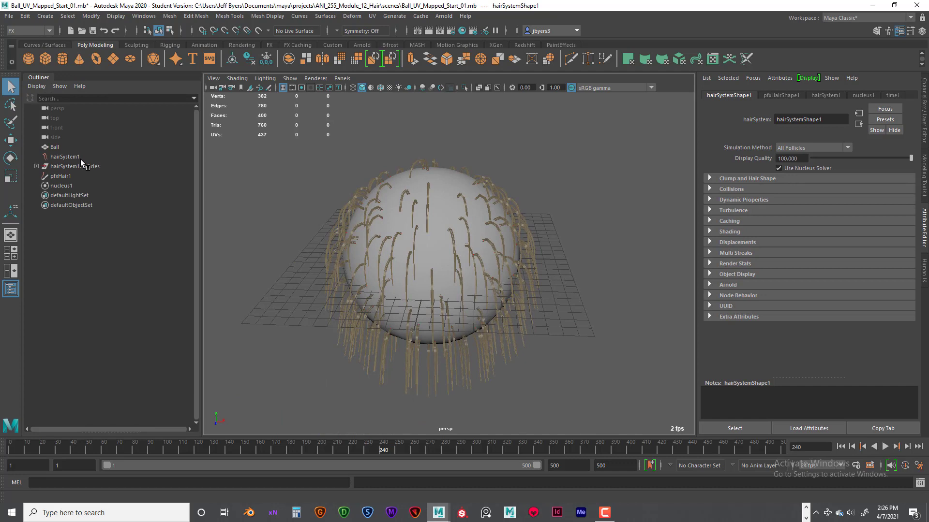
Select hairSystem1 and review its Clump and Hair Shape attributes, including the width scale, curl and flatness settings.
{"action": "left_click", "coordinate": [62, 158]}
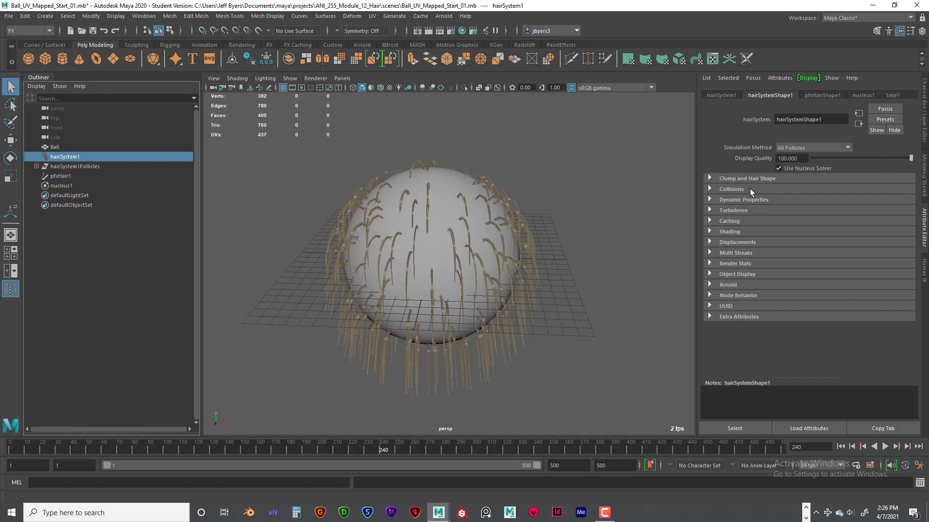
{"action": "left_click", "coordinate": [710, 178]}
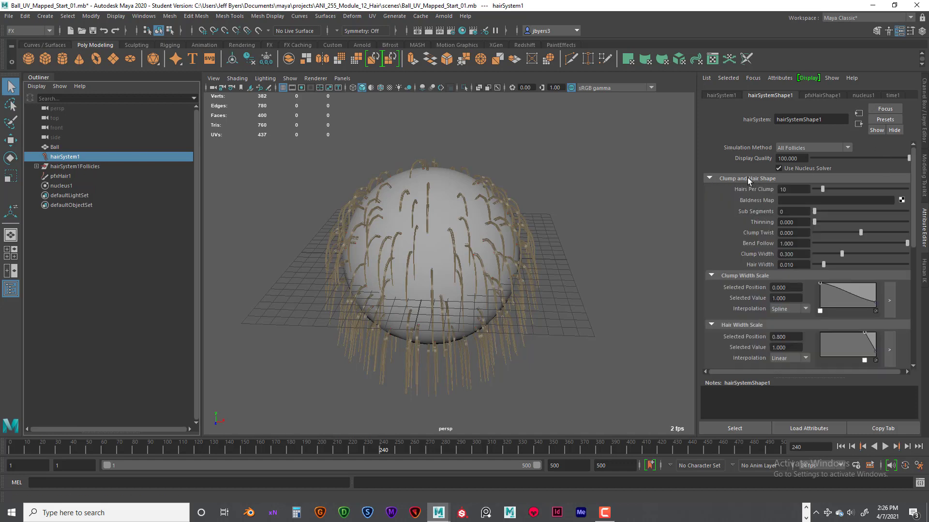
{"action": "scroll", "coordinate": [750, 258], "scroll_direction": "down", "scroll_amount": 2}
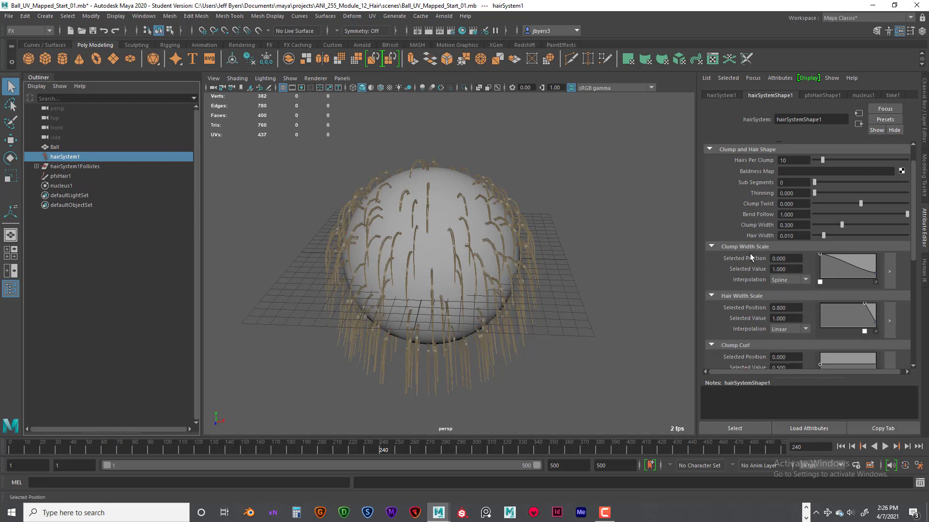
{"action": "scroll", "coordinate": [750, 251], "scroll_direction": "down", "scroll_amount": 4}
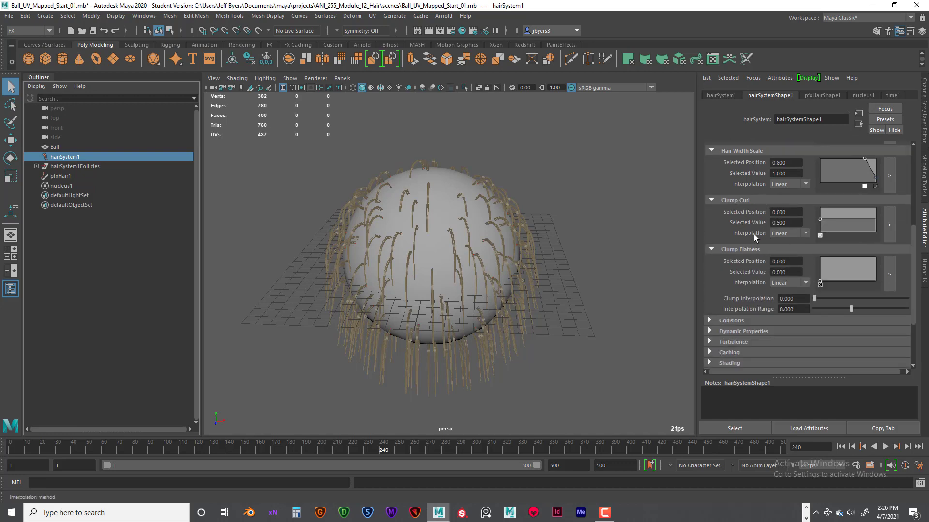
{"action": "scroll", "coordinate": [758, 184], "scroll_direction": "down", "scroll_amount": 2}
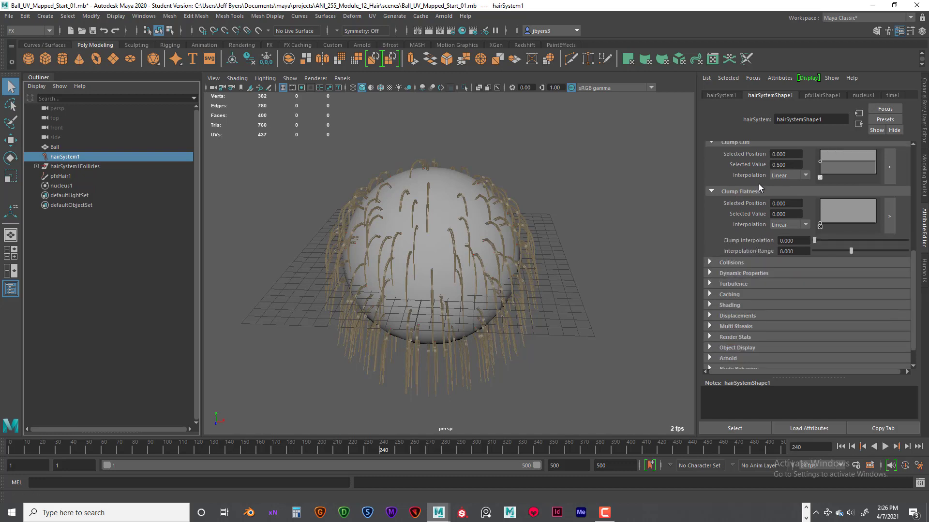
Review the Collisions and Dynamic Properties attributes of hairSystem1, including stiffness, start curve attract, bend and forces.
{"action": "left_click", "coordinate": [710, 263]}
{"action": "scroll", "coordinate": [747, 248], "scroll_direction": "down", "scroll_amount": 5}
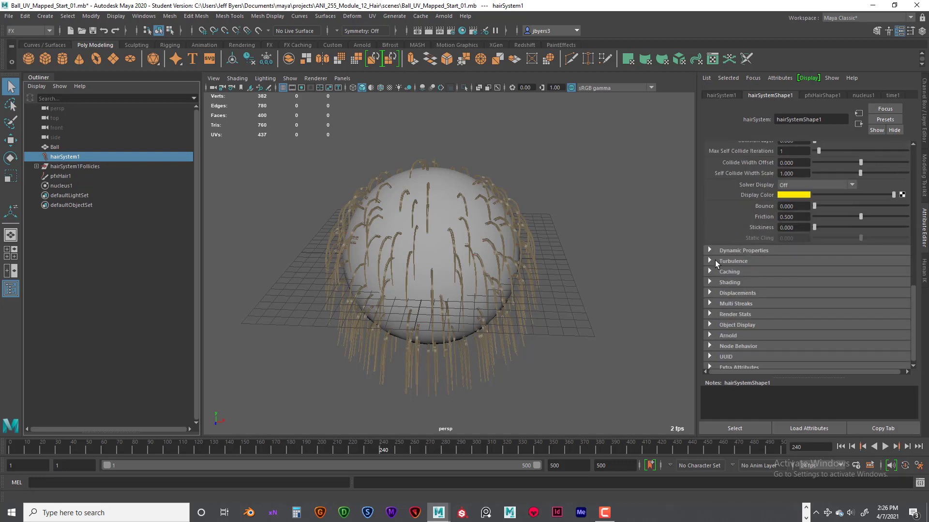
{"action": "left_click", "coordinate": [709, 251]}
{"action": "scroll", "coordinate": [749, 240], "scroll_direction": "down", "scroll_amount": 2}
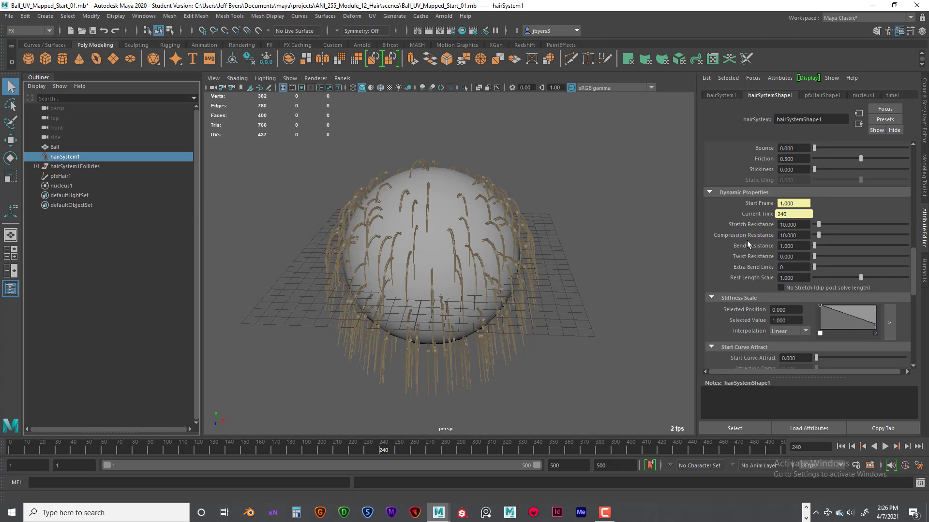
{"action": "scroll", "coordinate": [755, 252], "scroll_direction": "down", "scroll_amount": 2}
{"action": "scroll", "coordinate": [743, 237], "scroll_direction": "up", "scroll_amount": 2}
{"action": "scroll", "coordinate": [854, 237], "scroll_direction": "down", "scroll_amount": 1}
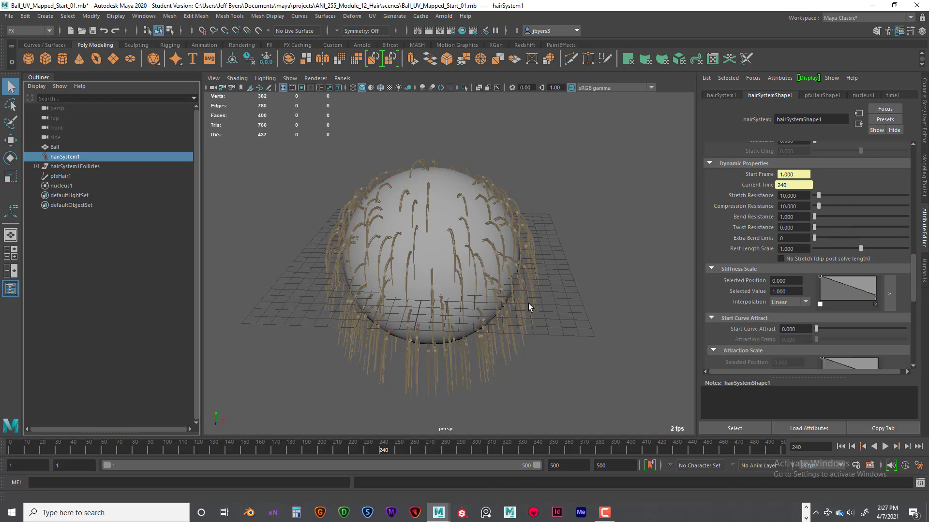
{"action": "scroll", "coordinate": [843, 240], "scroll_direction": "down", "scroll_amount": 8}
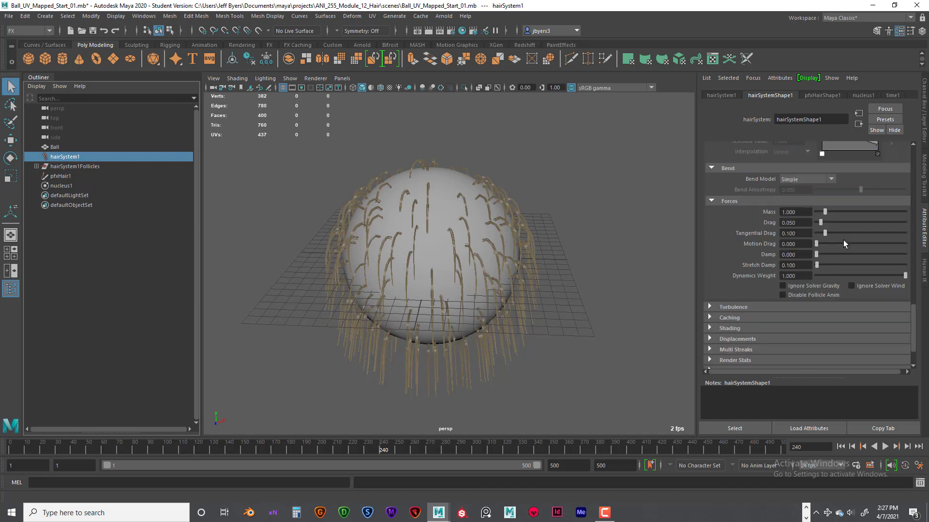
{"action": "scroll", "coordinate": [843, 240], "scroll_direction": "up", "scroll_amount": 8}
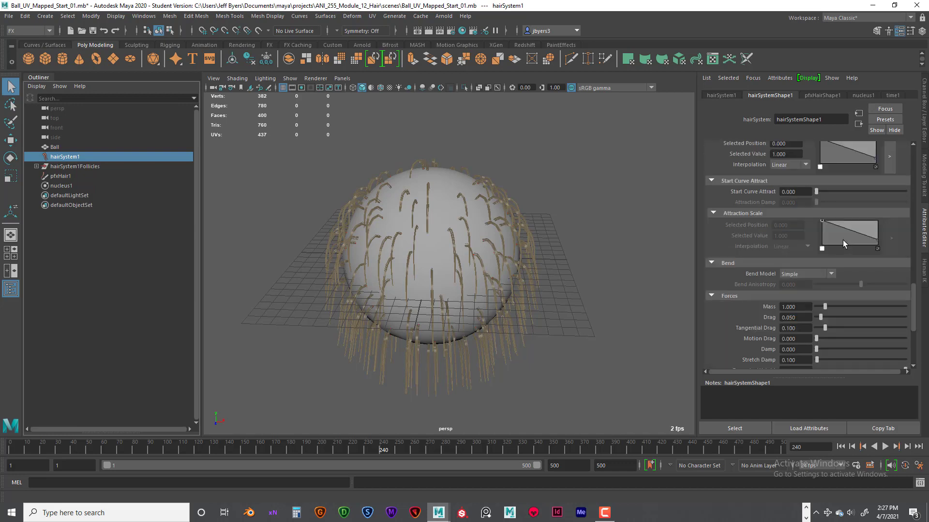
{"action": "scroll", "coordinate": [843, 240], "scroll_direction": "up", "scroll_amount": 8}
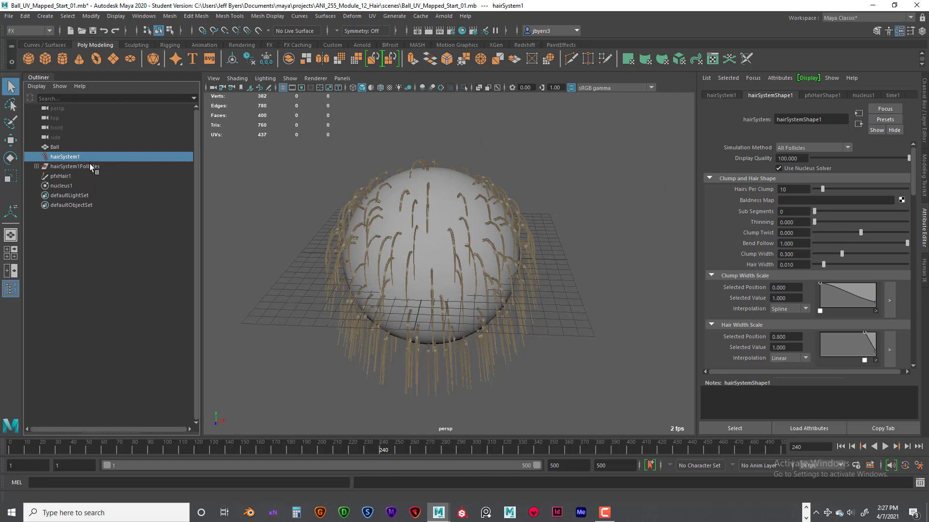
Inspect the individual follicles inside the hairSystem1Follicles group and collapse the group again.
{"action": "left_click", "coordinate": [74, 167]}
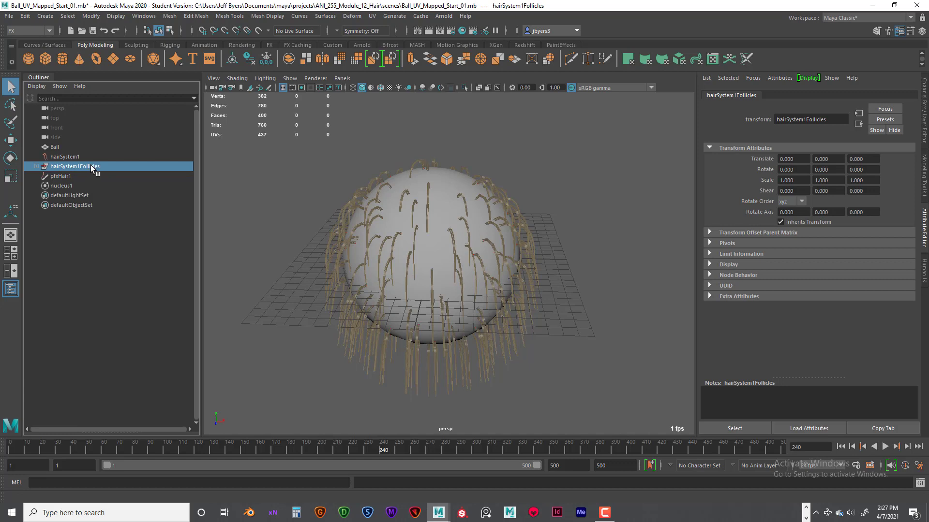
{"action": "left_click", "coordinate": [37, 167]}
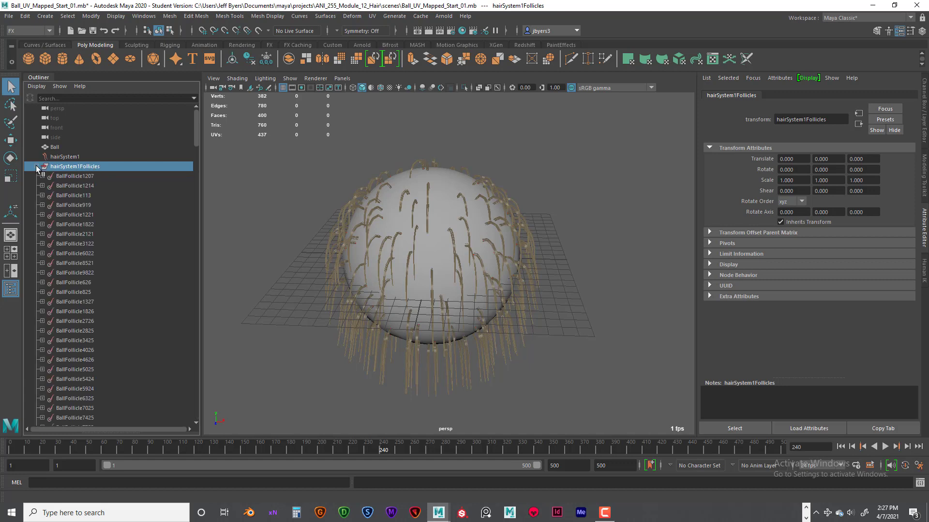
{"action": "left_click", "coordinate": [36, 167]}
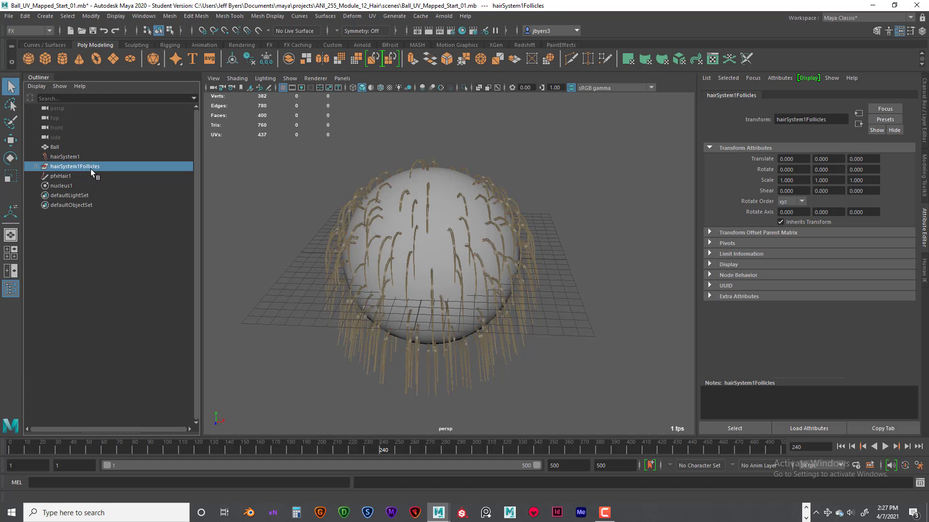
Compare pfxHair1, hairSystem1Follicles and hairSystem1 by selecting each in turn and checking what is highlighted on the ball.
{"action": "left_click", "coordinate": [65, 176]}
{"action": "left_click", "coordinate": [67, 167]}
{"action": "left_click", "coordinate": [64, 174]}
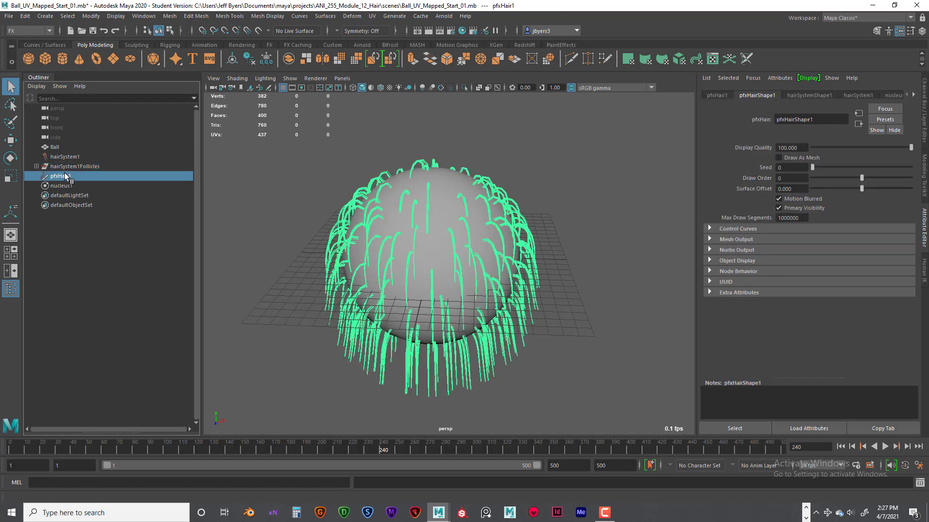
{"action": "left_click", "coordinate": [69, 167]}
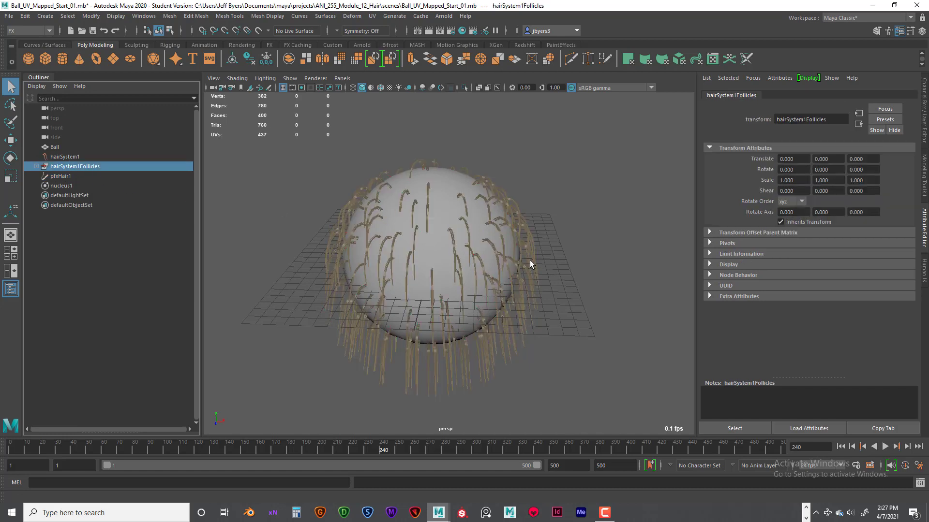
{"action": "left_click", "coordinate": [67, 175]}
{"action": "left_click", "coordinate": [65, 157]}
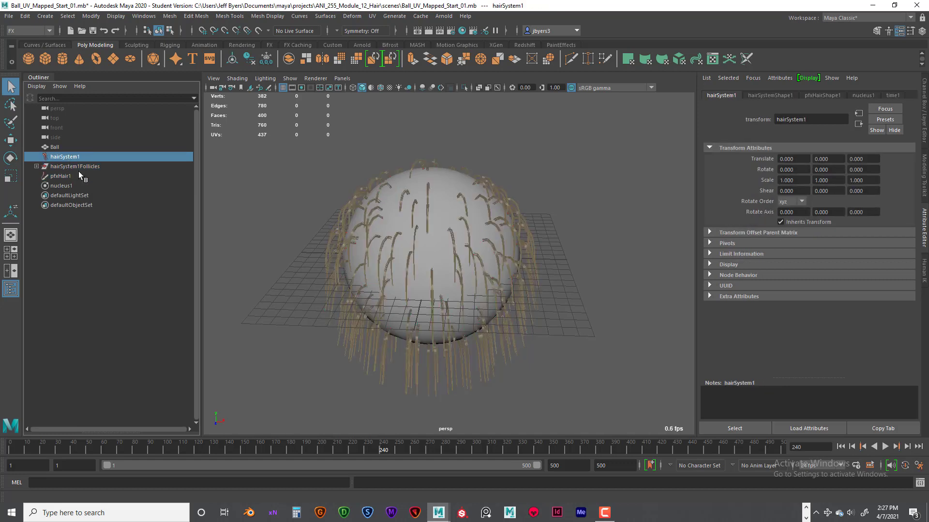
{"action": "left_click", "coordinate": [59, 168]}
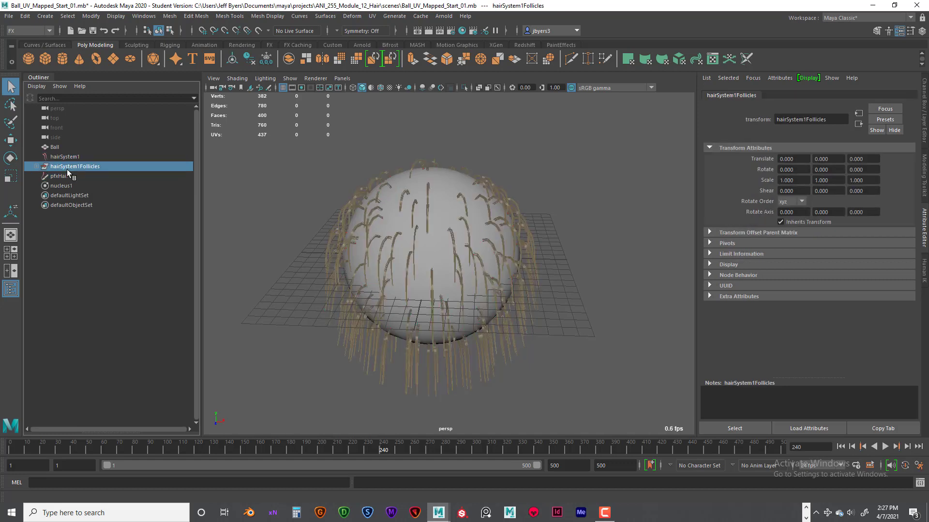
Undo back past the creation of the Paint Effects hair and select the bare ball as an object.
{"action": "key", "text": "ctrl+z"}
{"action": "key", "text": "ctrl+z"}
{"action": "key", "text": "ctrl+z"}
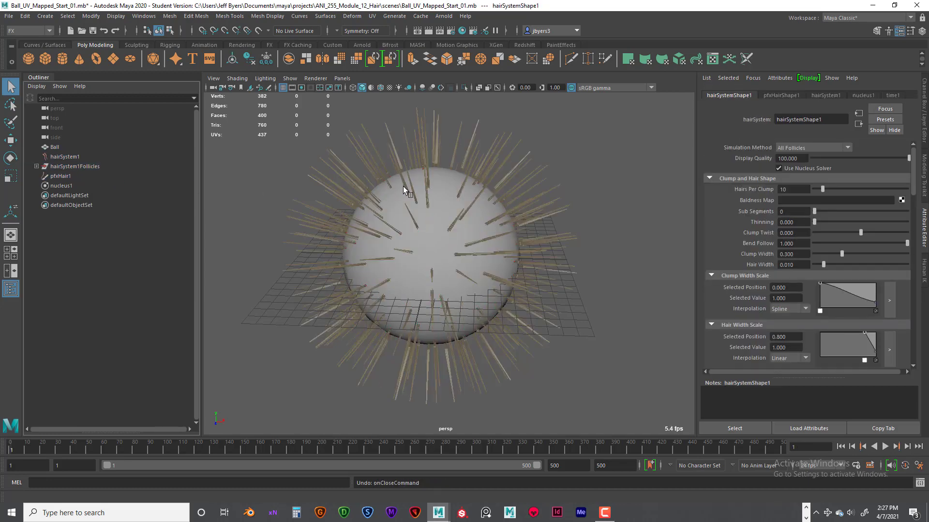
{"action": "key", "text": "ctrl+z"}
{"action": "right_click_drag", "start_coordinate": [420, 195], "coordinate": [416, 255]}
Create a new hair system on the ball with the output set to Paint Effects and NURBS curves.
{"action": "key", "text": "space"}
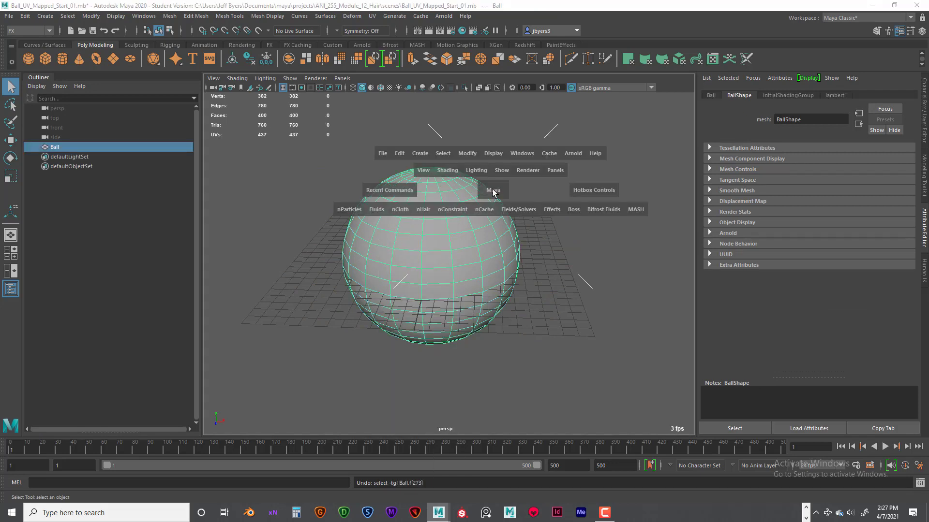
{"action": "left_click", "coordinate": [424, 210]}
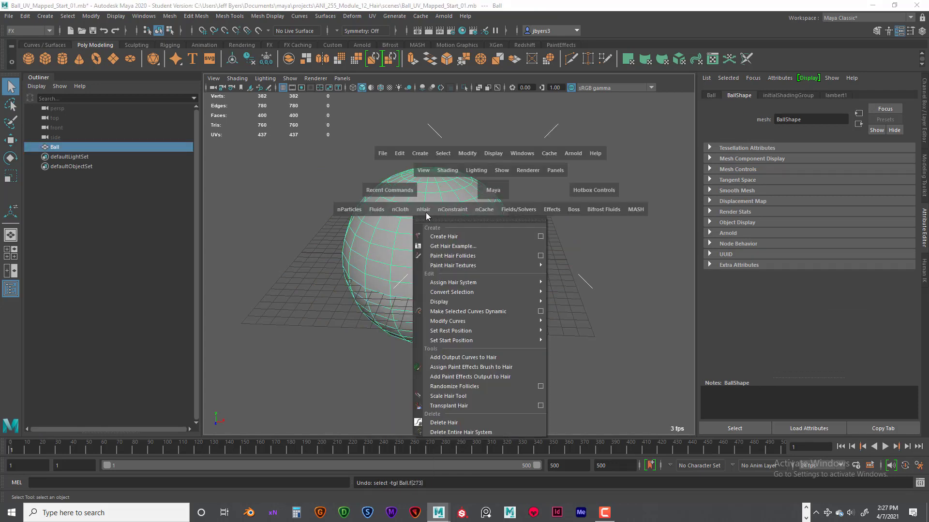
{"action": "left_click", "coordinate": [543, 235]}
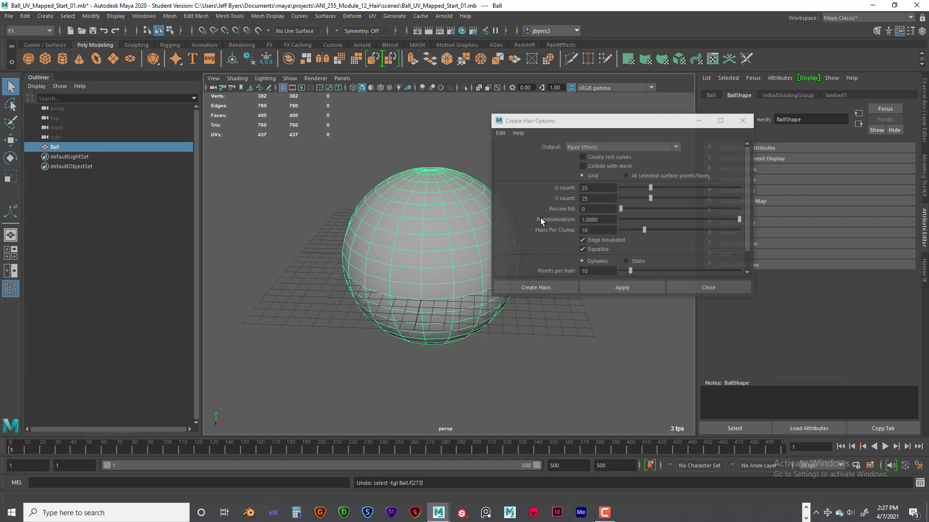
{"action": "left_click", "coordinate": [628, 146]}
{"action": "left_click", "coordinate": [599, 177]}
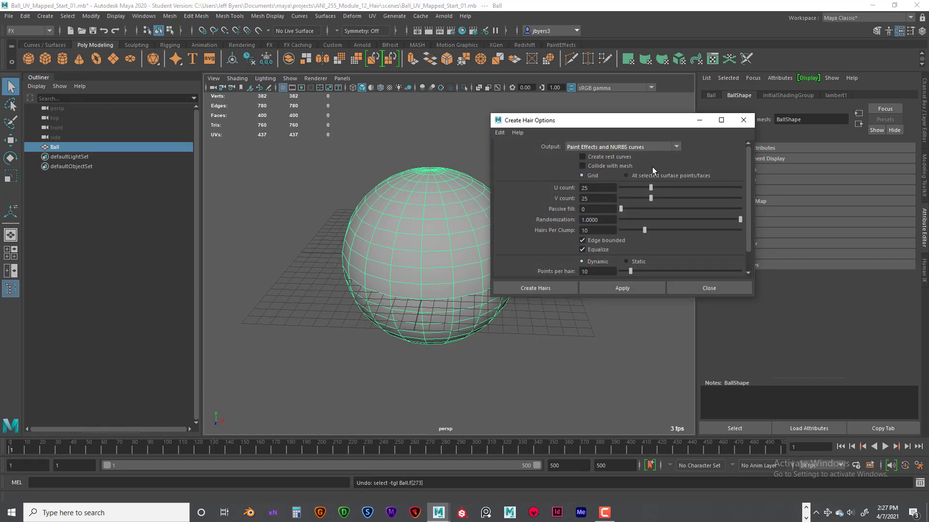
{"action": "scroll", "coordinate": [643, 203], "scroll_direction": "down", "scroll_amount": 1}
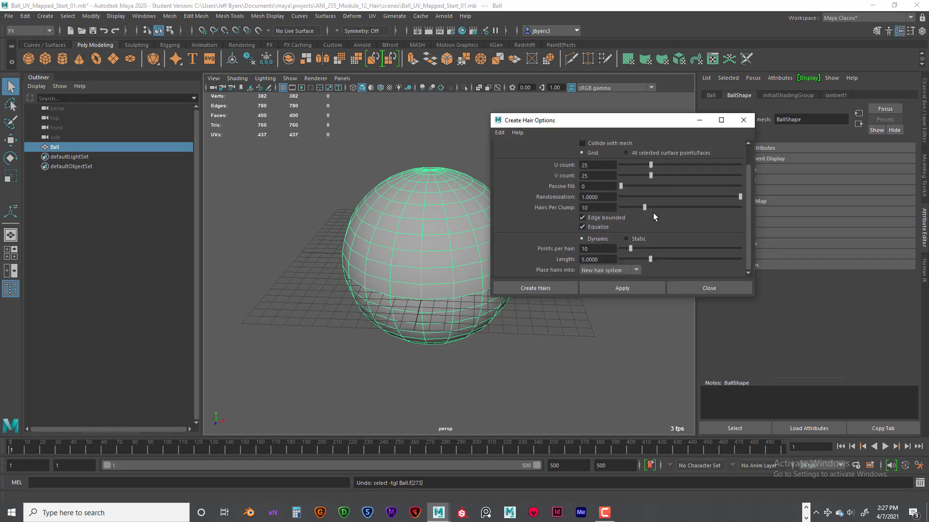
{"action": "left_click", "coordinate": [553, 287]}
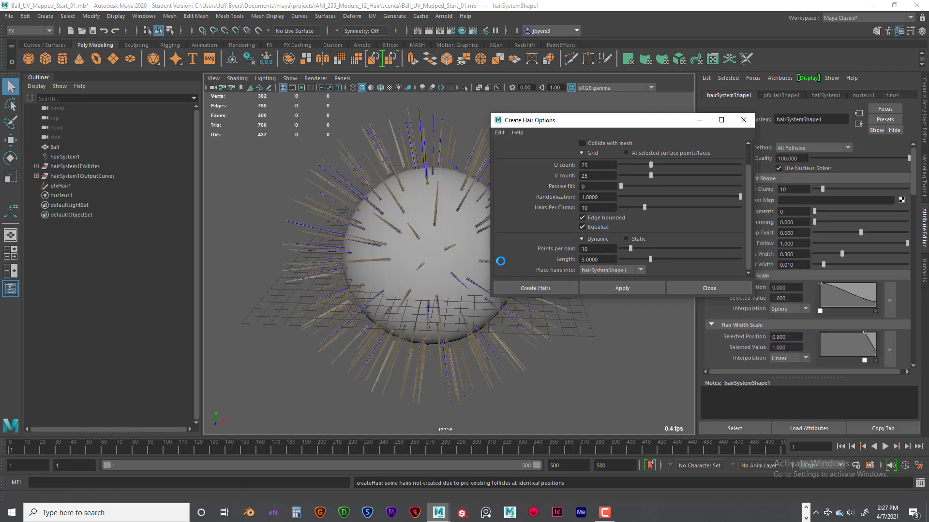
Examine hairSystem1 and the shape attributes of several follicles inside hairSystem1Follicles, and collapse the group again.
{"action": "left_click", "coordinate": [65, 157]}
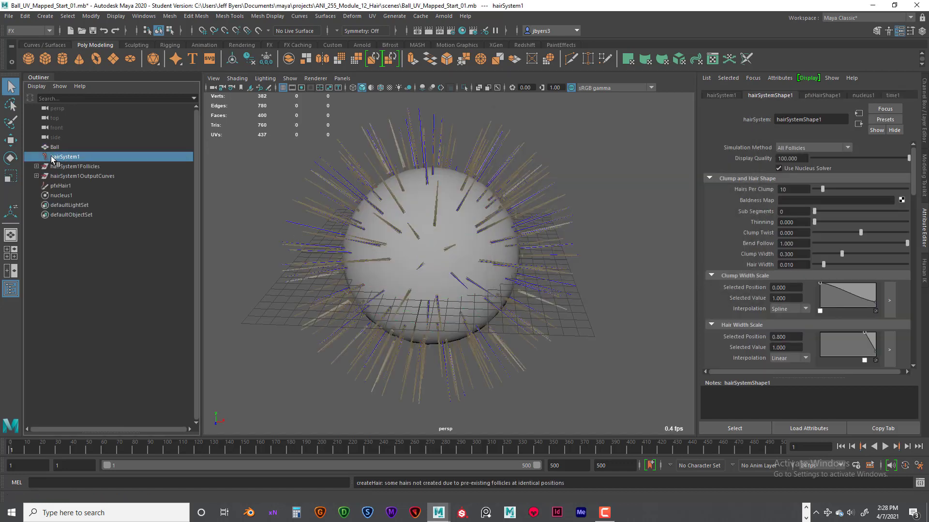
{"action": "left_click", "coordinate": [74, 167]}
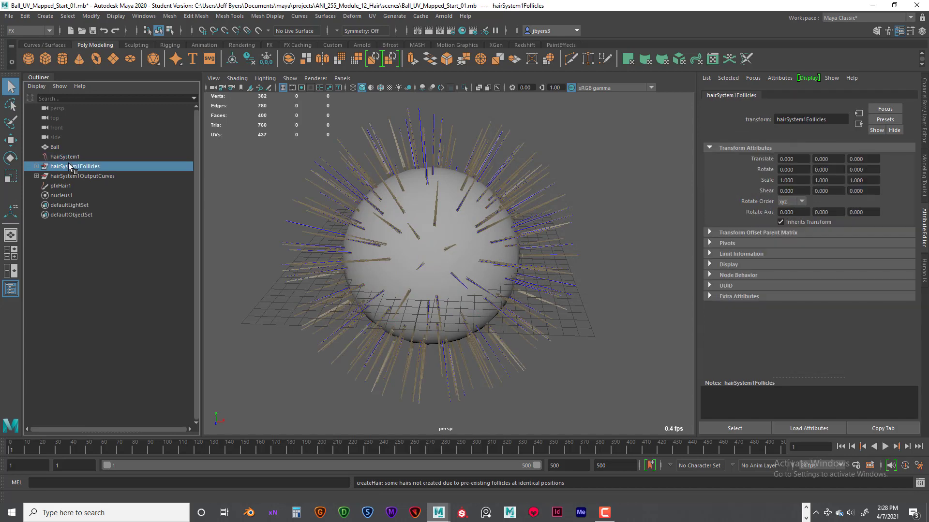
{"action": "left_click", "coordinate": [36, 167]}
{"action": "left_click", "coordinate": [82, 176]}
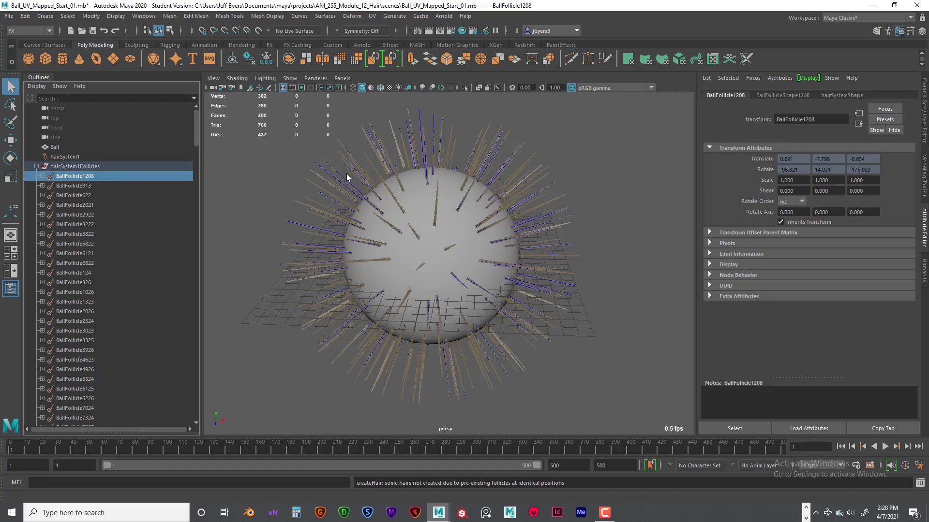
{"action": "left_click", "coordinate": [779, 96]}
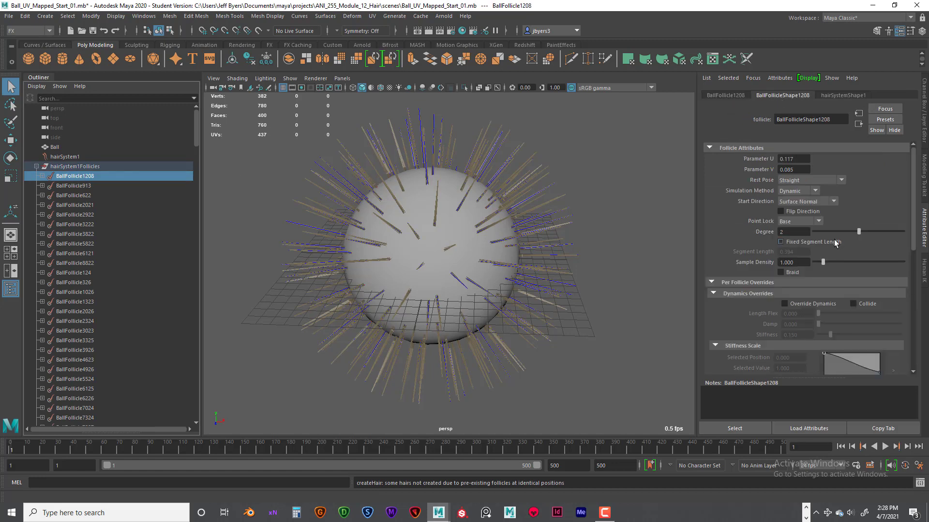
{"action": "scroll", "coordinate": [829, 236], "scroll_direction": "up", "scroll_amount": 2}
{"action": "left_click", "coordinate": [77, 186]}
{"action": "left_click", "coordinate": [85, 196]}
{"action": "scroll", "coordinate": [97, 211], "scroll_direction": "down", "scroll_amount": 15}
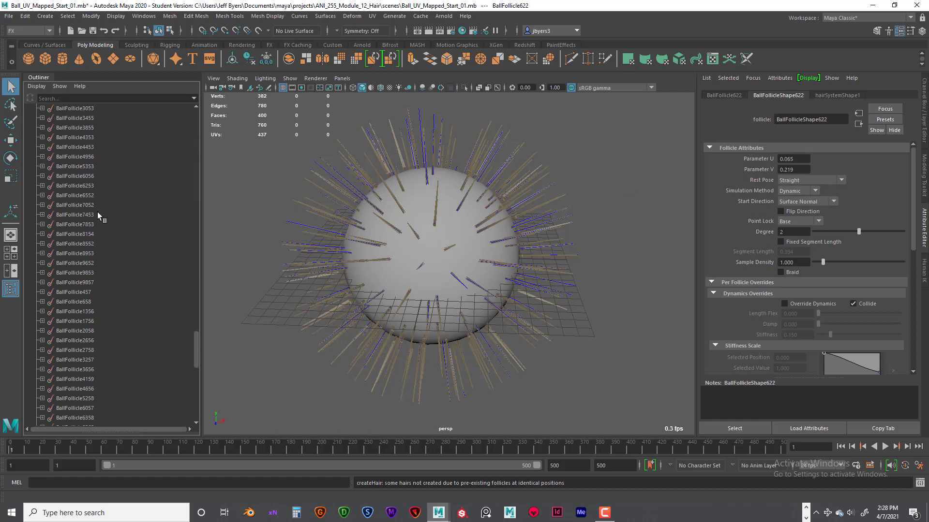
{"action": "scroll", "coordinate": [98, 211], "scroll_direction": "up", "scroll_amount": 20}
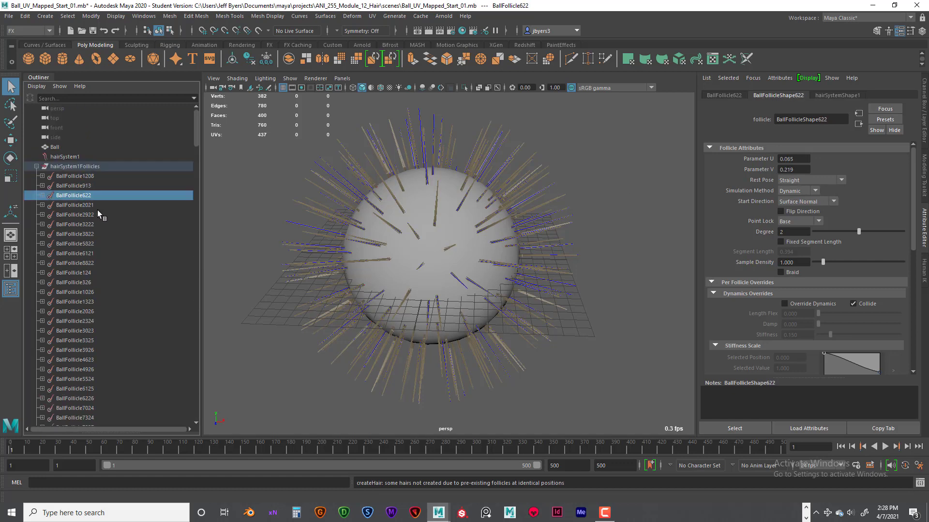
{"action": "left_click", "coordinate": [36, 166]}
Compare hairSystem1OutputCurves, pfxHair1 and nucleus1 by selecting each and checking what is highlighted on the ball.
{"action": "left_click", "coordinate": [86, 176]}
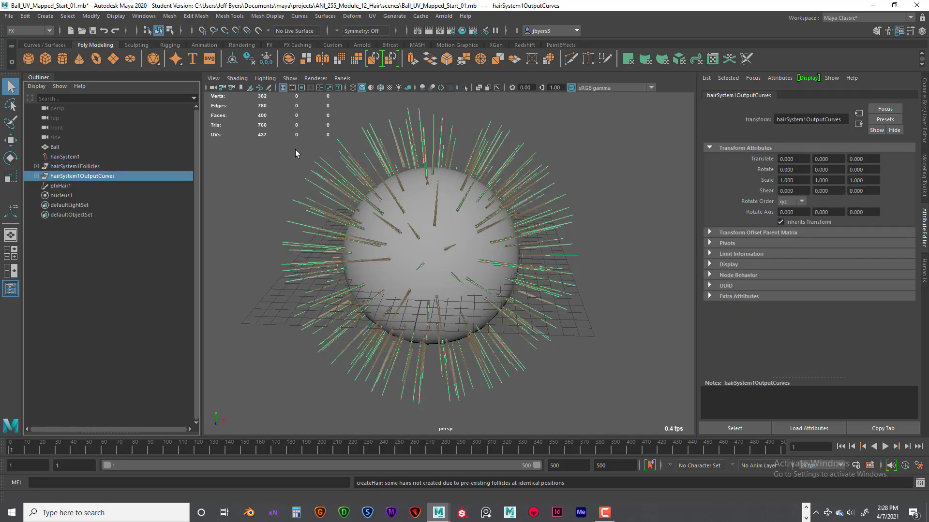
{"action": "left_click", "coordinate": [65, 186]}
{"action": "left_click", "coordinate": [68, 179]}
{"action": "left_click", "coordinate": [70, 187]}
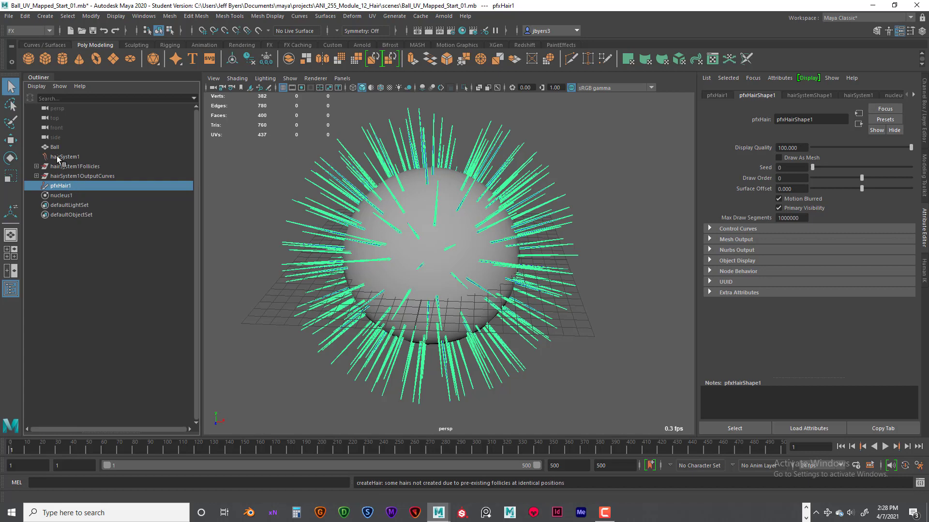
{"action": "left_click", "coordinate": [60, 195]}
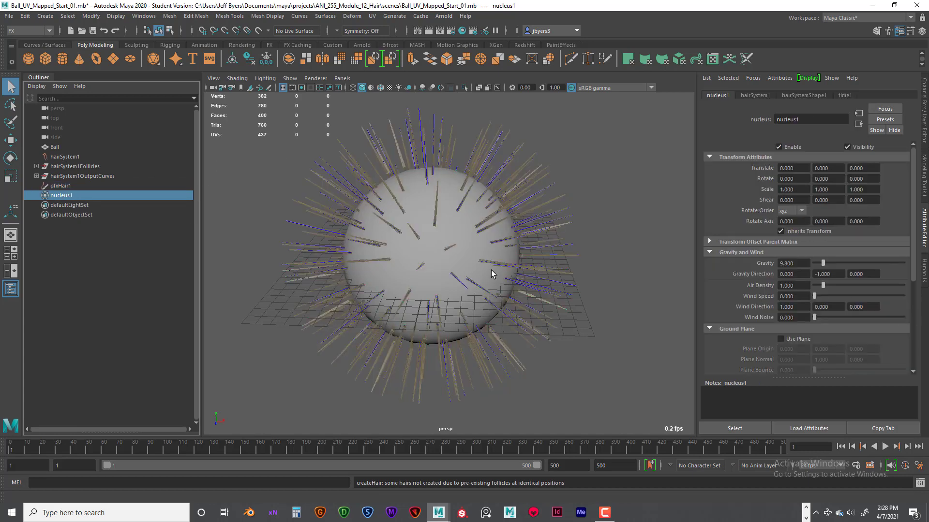
Select the ball, play the hair simulation to watch how the hairs fall, stop it and rewind to frame 1.
{"action": "left_click", "coordinate": [449, 225]}
{"action": "left_click", "coordinate": [459, 228]}
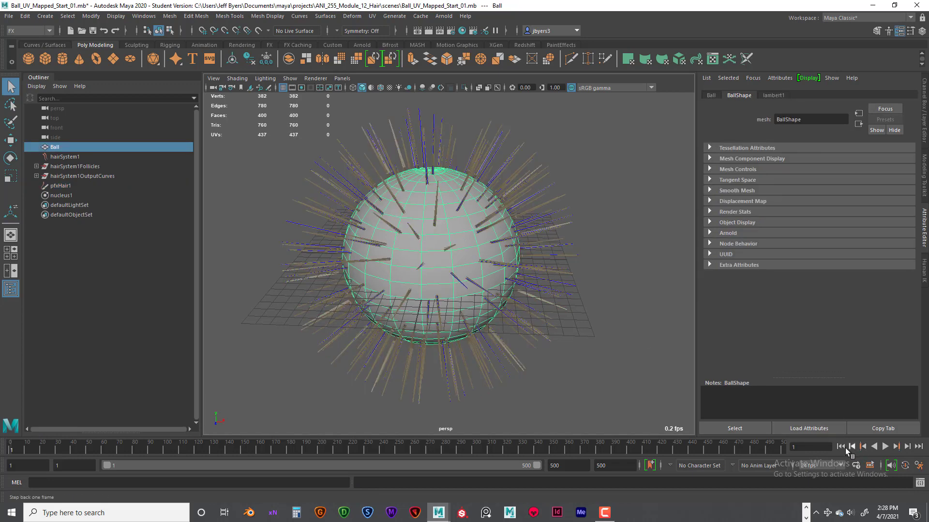
{"action": "left_click", "coordinate": [884, 447]}
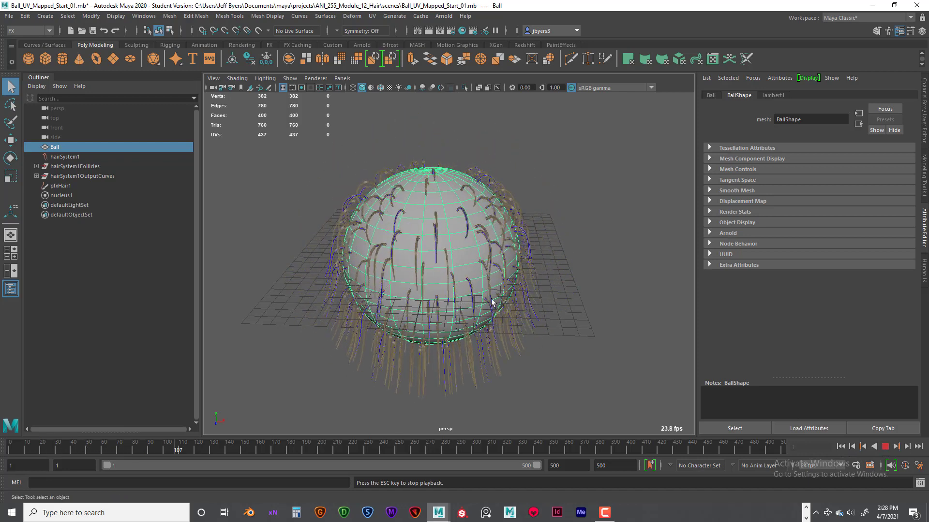
{"action": "left_click", "coordinate": [884, 447]}
{"action": "left_click", "coordinate": [840, 447]}
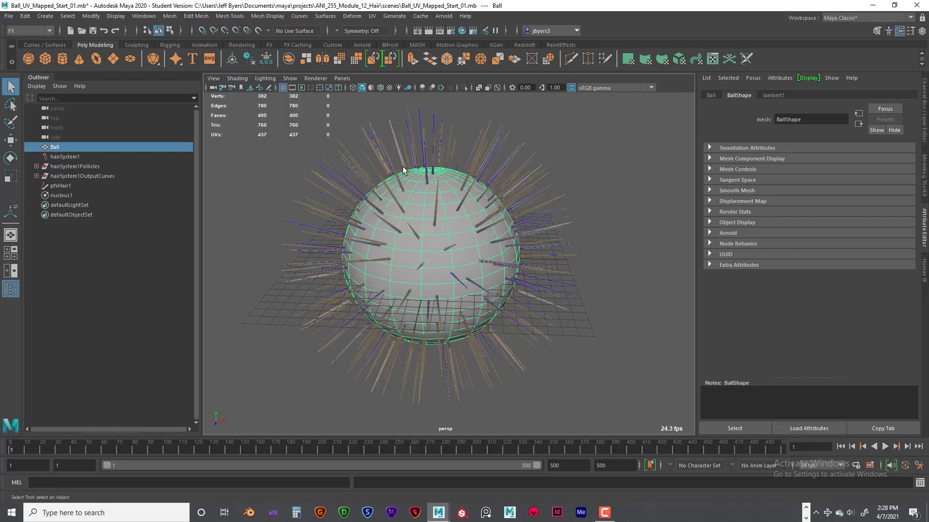
{"action": "key", "text": "space"}
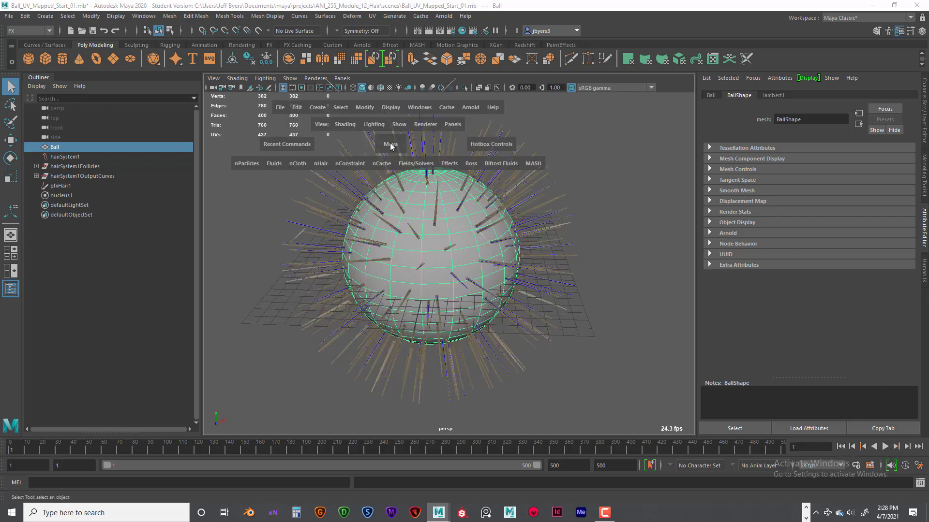
{"action": "left_click", "coordinate": [321, 164]}
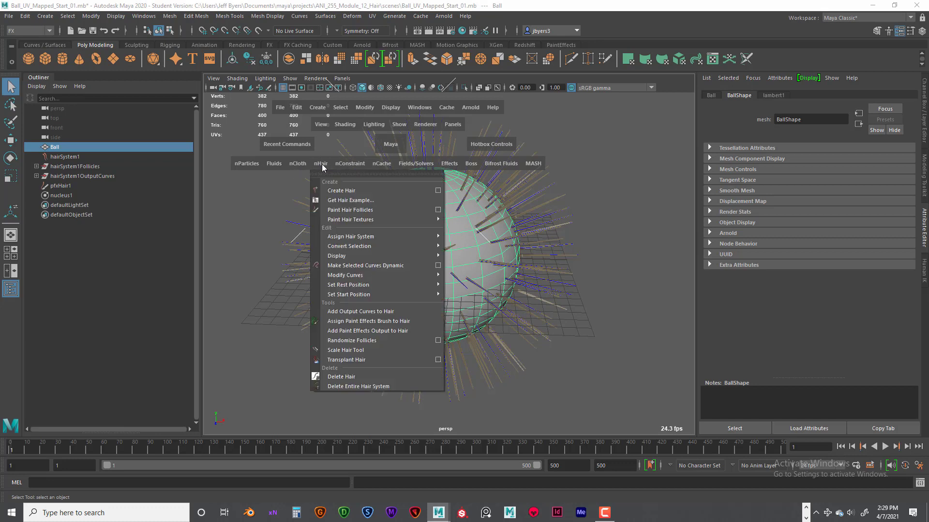
{"action": "left_click", "coordinate": [438, 191]}
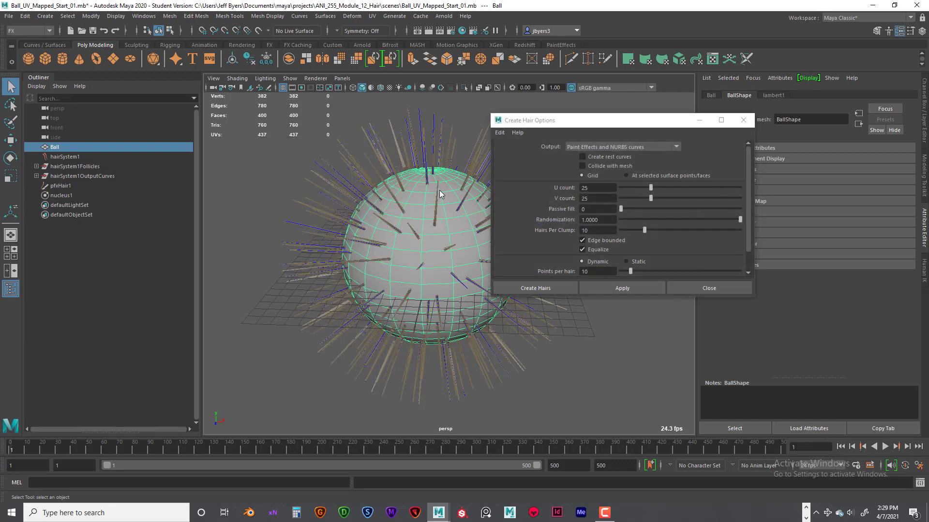
{"action": "left_click", "coordinate": [743, 121]}
Select the ball mesh and make it an nCloth passive collider.
{"action": "left_click", "coordinate": [443, 220]}
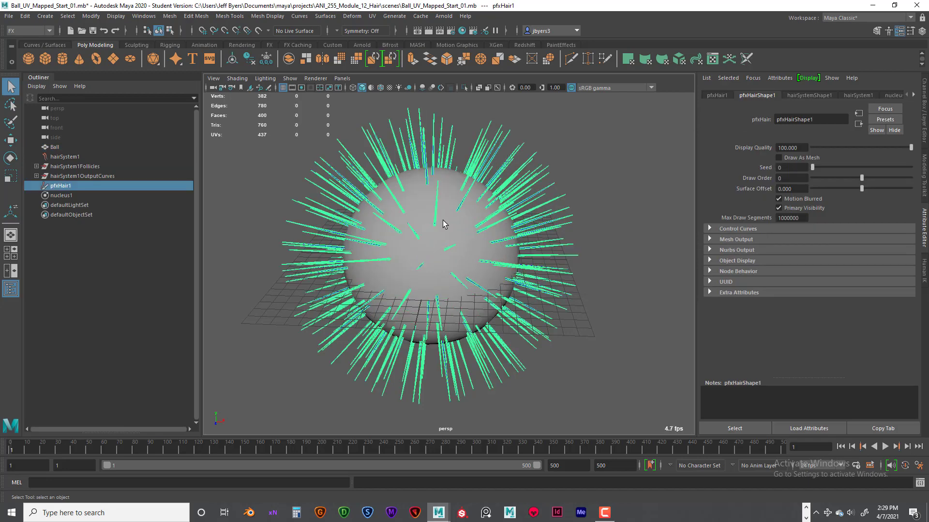
{"action": "left_click", "coordinate": [489, 225]}
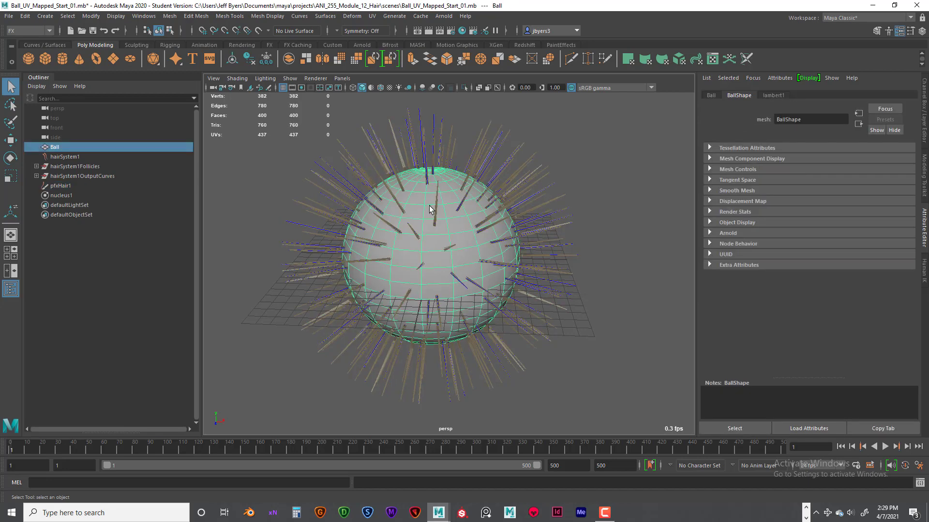
{"action": "key", "text": "space"}
{"action": "left_click", "coordinate": [362, 215]}
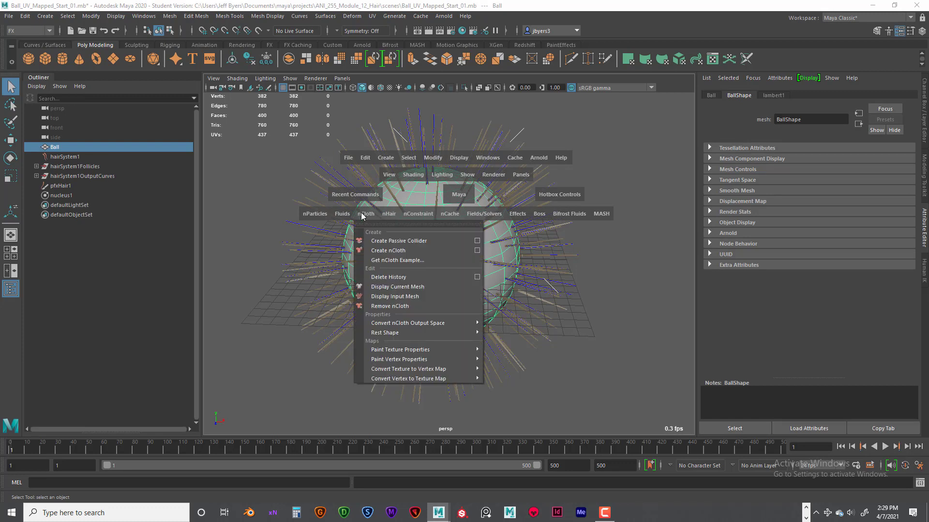
{"action": "left_click", "coordinate": [417, 241]}
{"action": "left_click", "coordinate": [620, 274]}
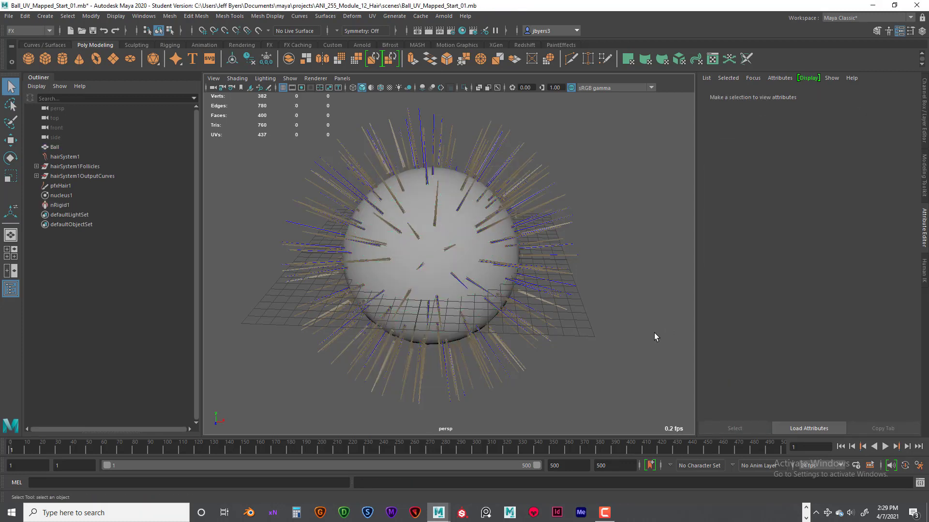
Check the ball's nRigidShape1 collision attributes, then play the hair simulation against the collider and stop it at frame 156.
{"action": "left_click", "coordinate": [455, 233]}
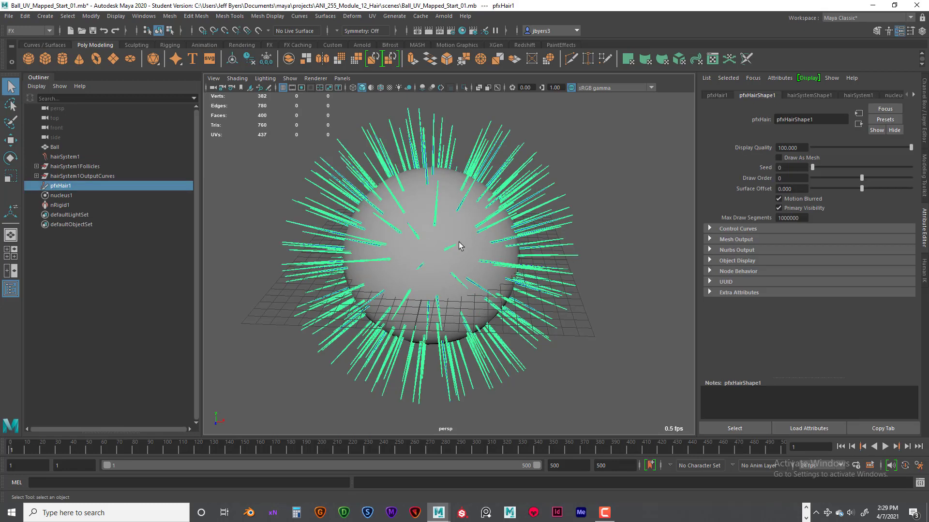
{"action": "left_click", "coordinate": [428, 241]}
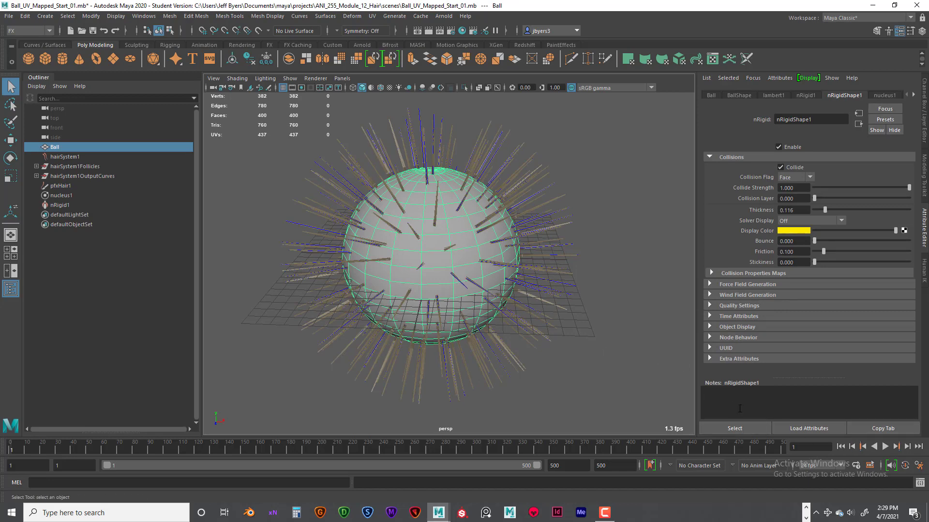
{"action": "left_click", "coordinate": [884, 446]}
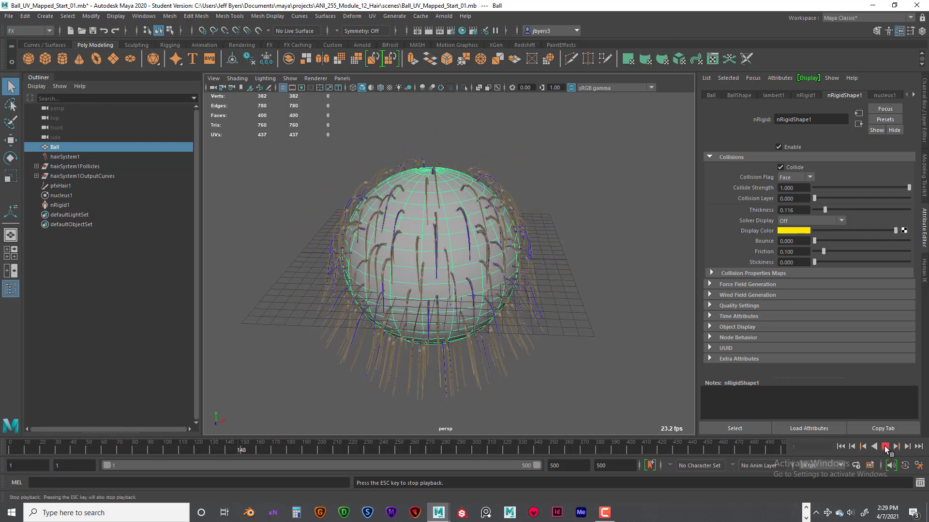
{"action": "key", "text": "Escape"}
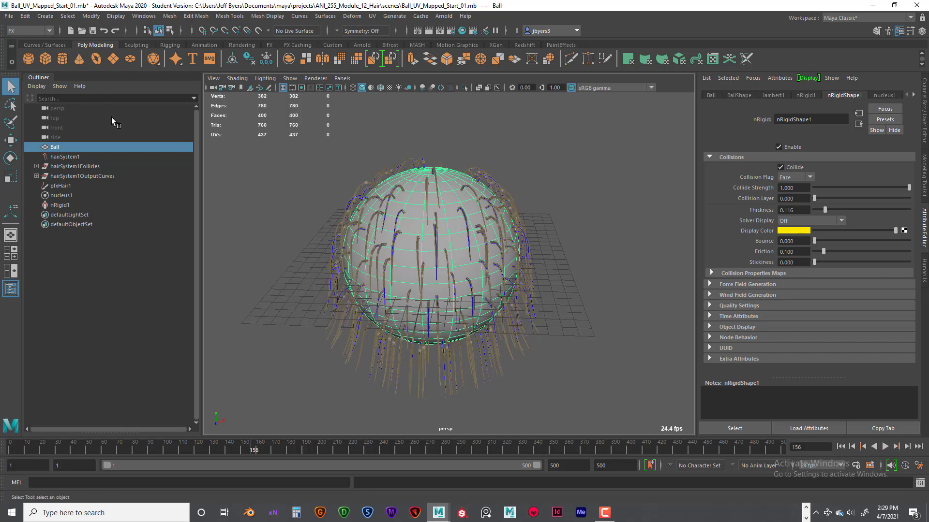
Examine the nRigid1 and nucleus1 attributes, followed by pfxHair1, hairSystem1OutputCurves, hairSystem1Follicles and hairSystem1.
{"action": "left_click", "coordinate": [64, 204]}
{"action": "left_click", "coordinate": [406, 199]}
{"action": "left_click", "coordinate": [63, 204]}
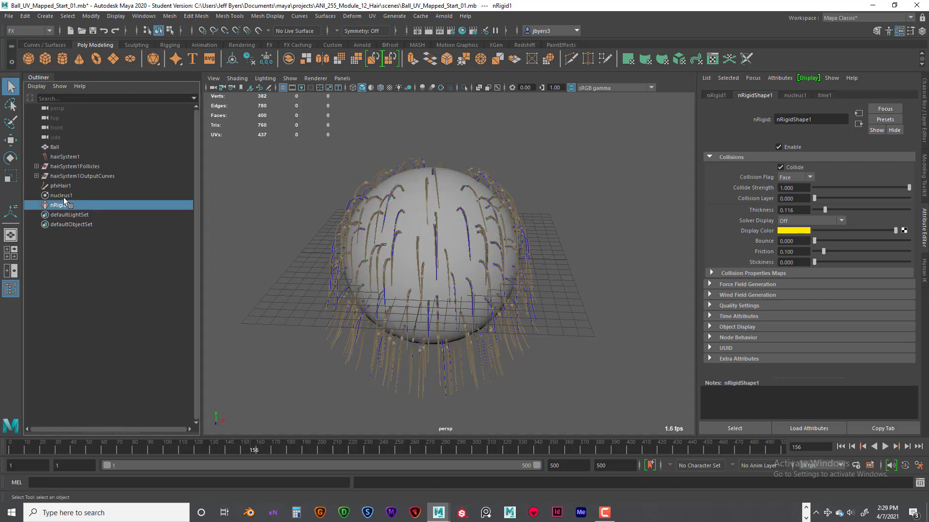
{"action": "left_click", "coordinate": [64, 196]}
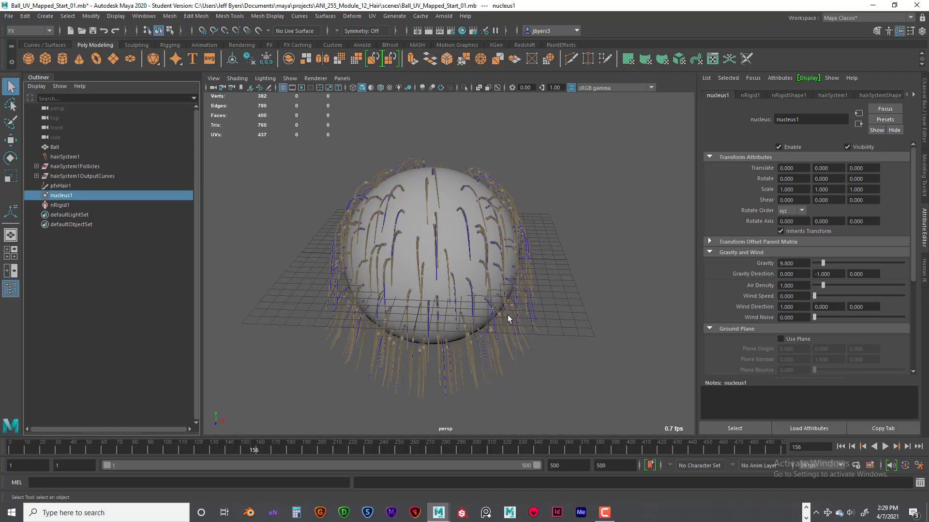
{"action": "left_click", "coordinate": [64, 186]}
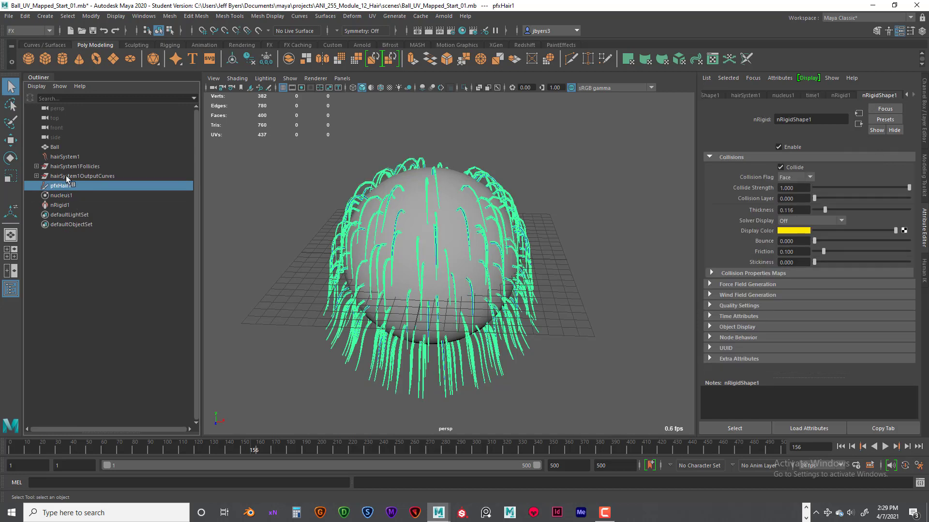
{"action": "left_click", "coordinate": [66, 175]}
{"action": "left_click", "coordinate": [67, 167]}
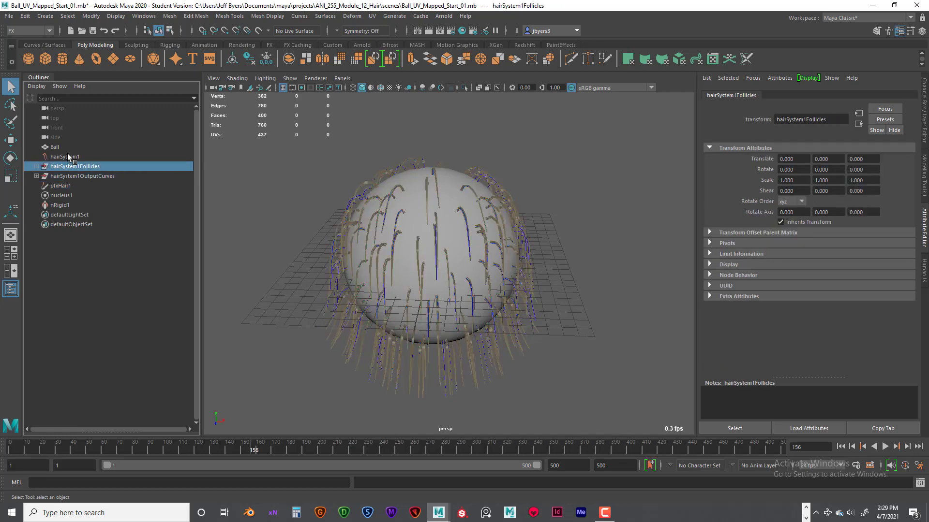
{"action": "left_click", "coordinate": [68, 157]}
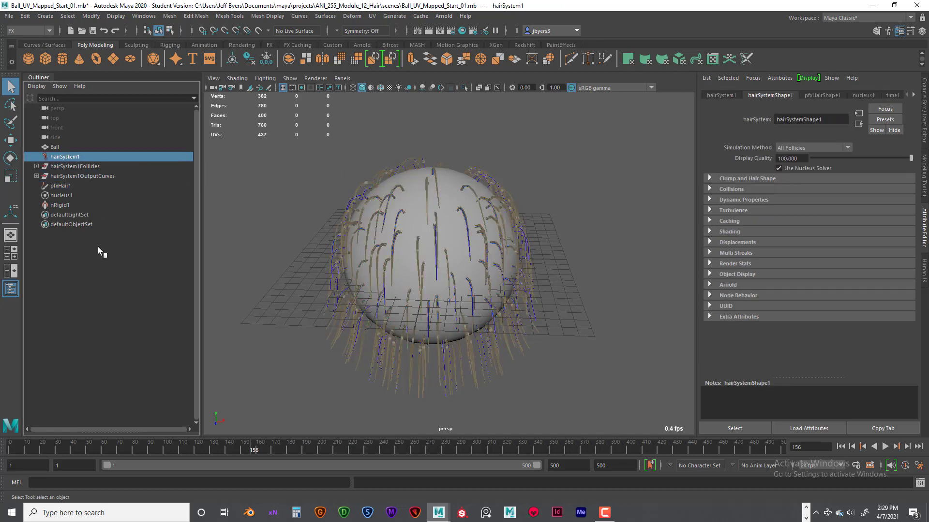
Review the simulation nodes once more in turn, from nucleus1 and nRigid1 through the hair outputs and follicles to hairSystem1.
{"action": "left_click", "coordinate": [61, 195]}
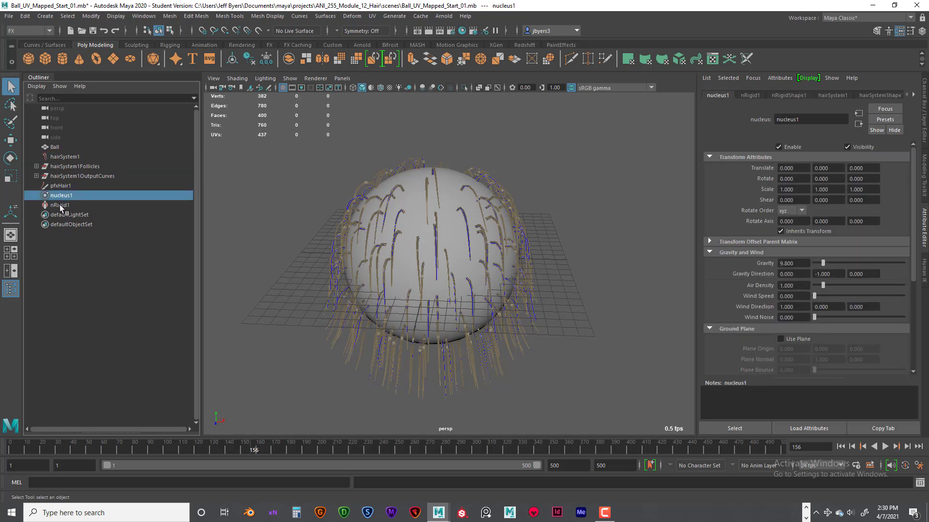
{"action": "left_click", "coordinate": [60, 205]}
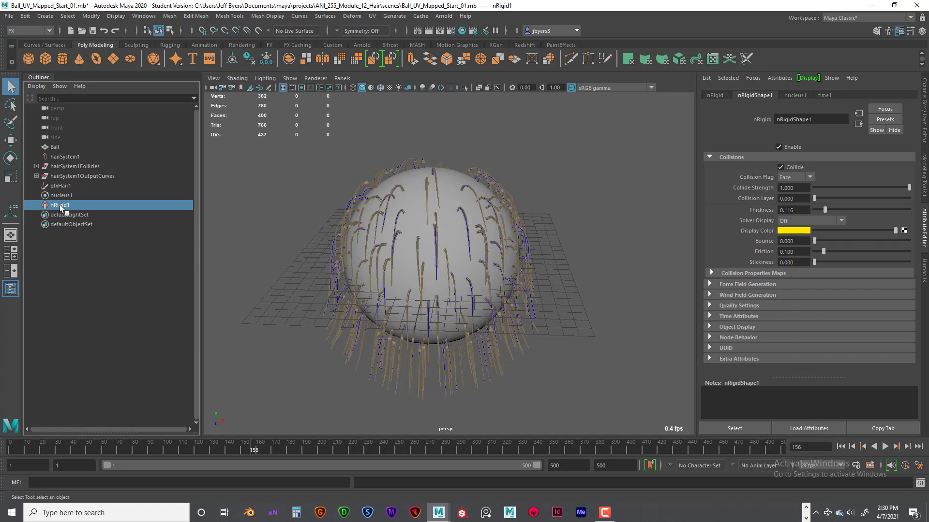
{"action": "left_click", "coordinate": [57, 186]}
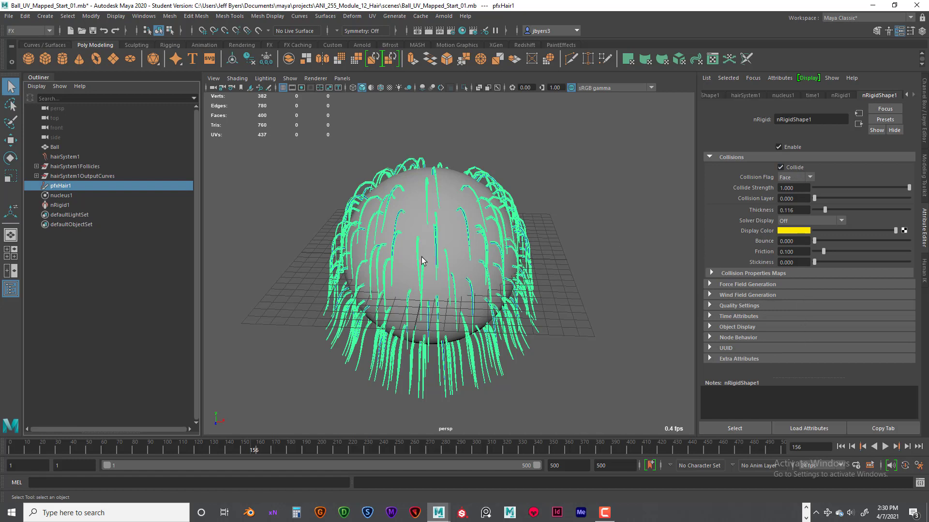
{"action": "left_click", "coordinate": [82, 175]}
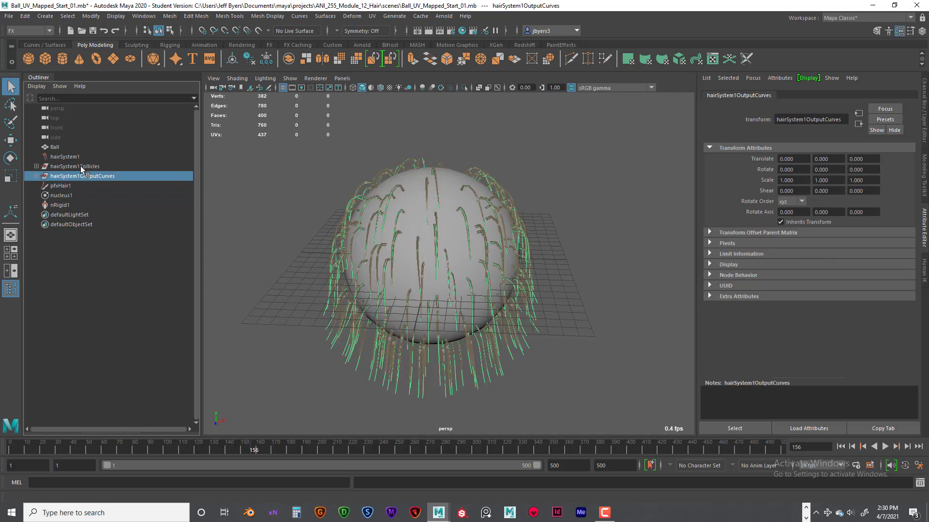
{"action": "left_click", "coordinate": [80, 166]}
{"action": "left_click", "coordinate": [67, 156]}
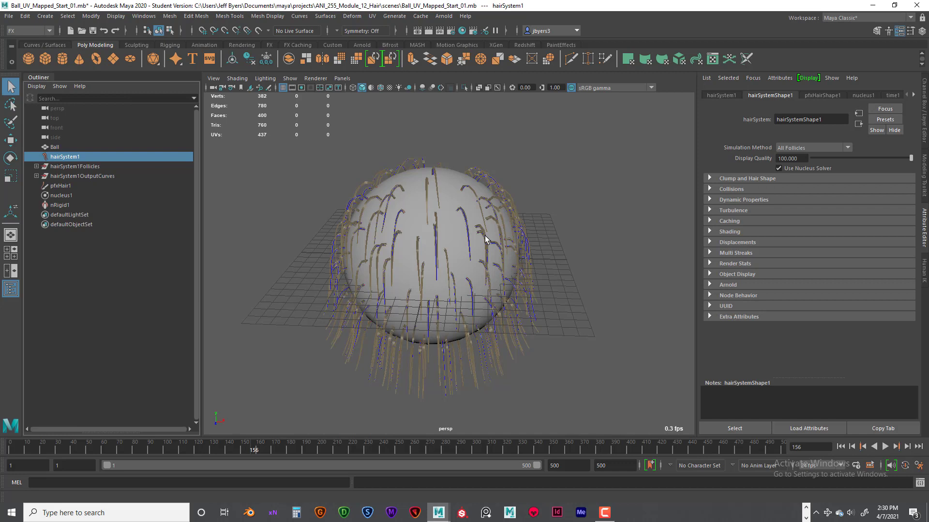
{"action": "left_click", "coordinate": [9, 16]}
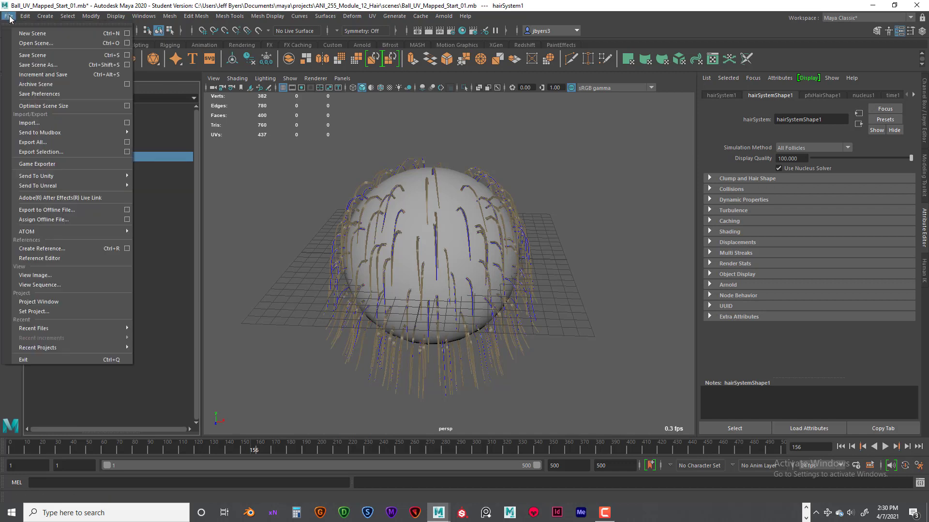
{"action": "left_click", "coordinate": [33, 64]}
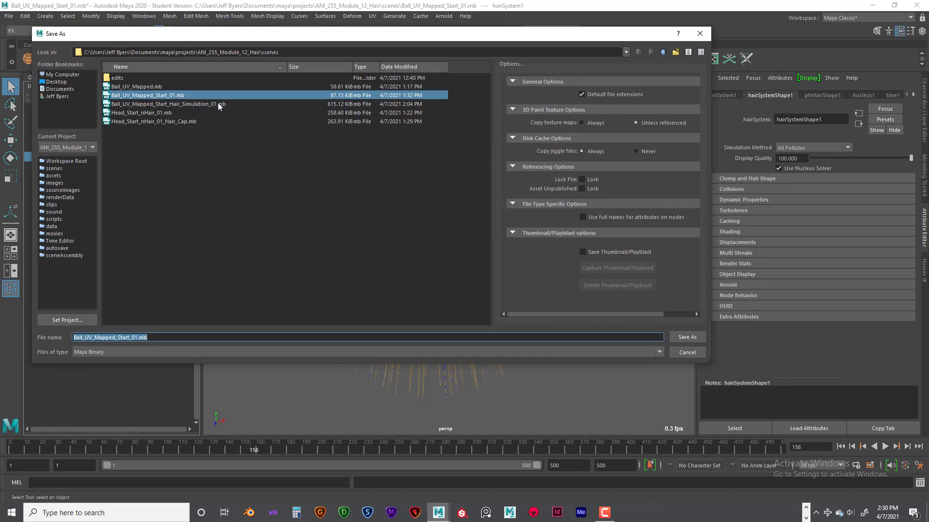
{"action": "left_click", "coordinate": [196, 104]}
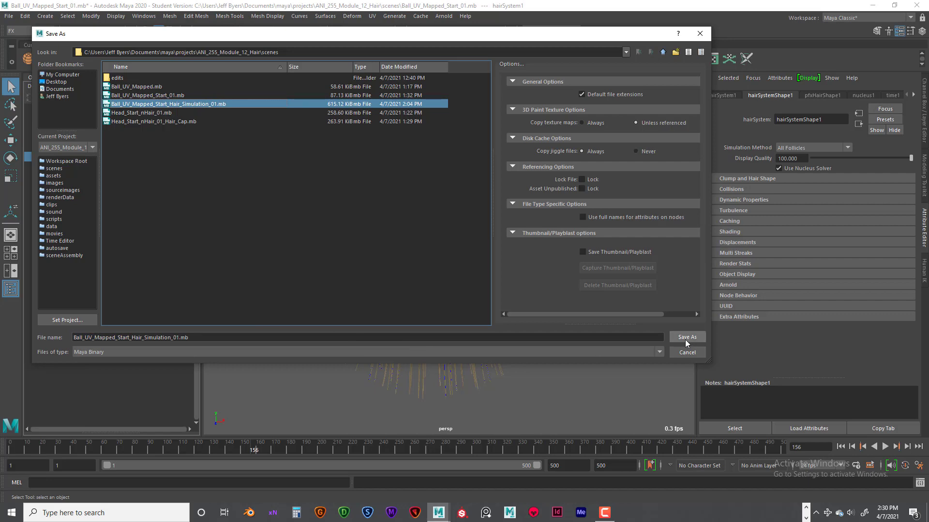
{"action": "left_click", "coordinate": [687, 352]}
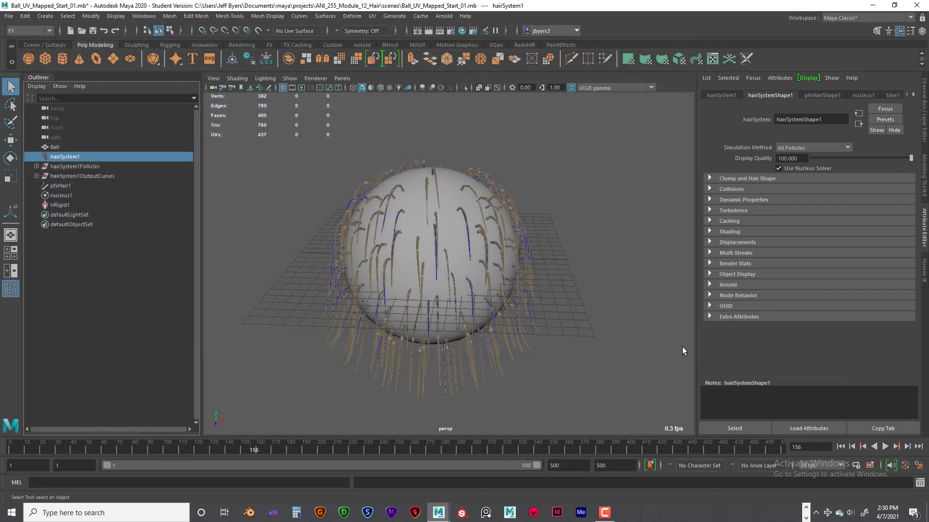